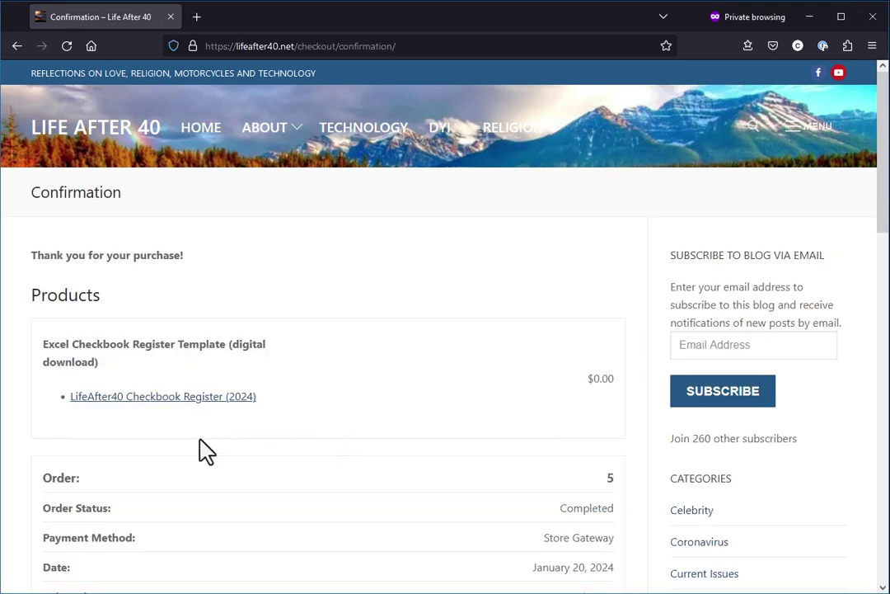
Step: Download the LifeAfter40 Checkbook Register (2024) workbook and unblock the downloaded file in its properties
left_click(166, 402)
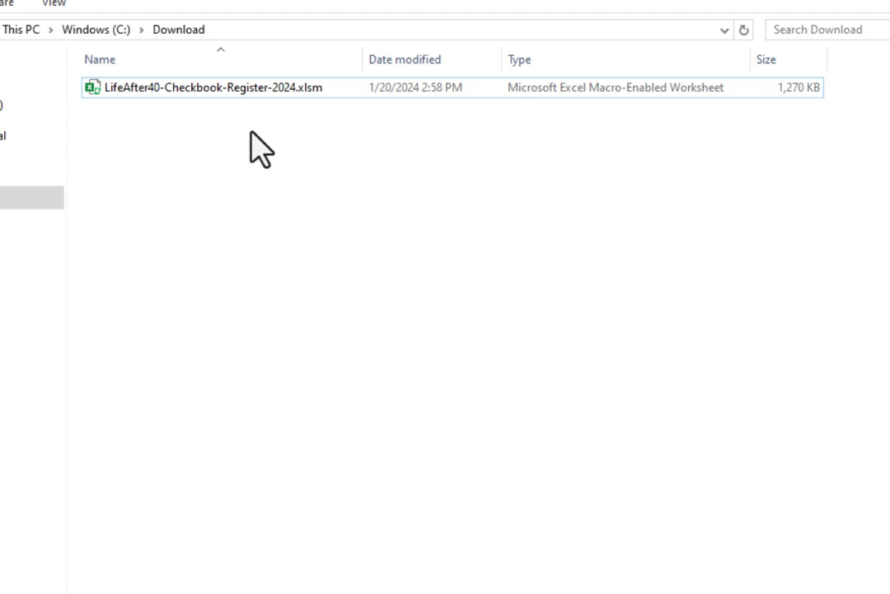
right_click(205, 94)
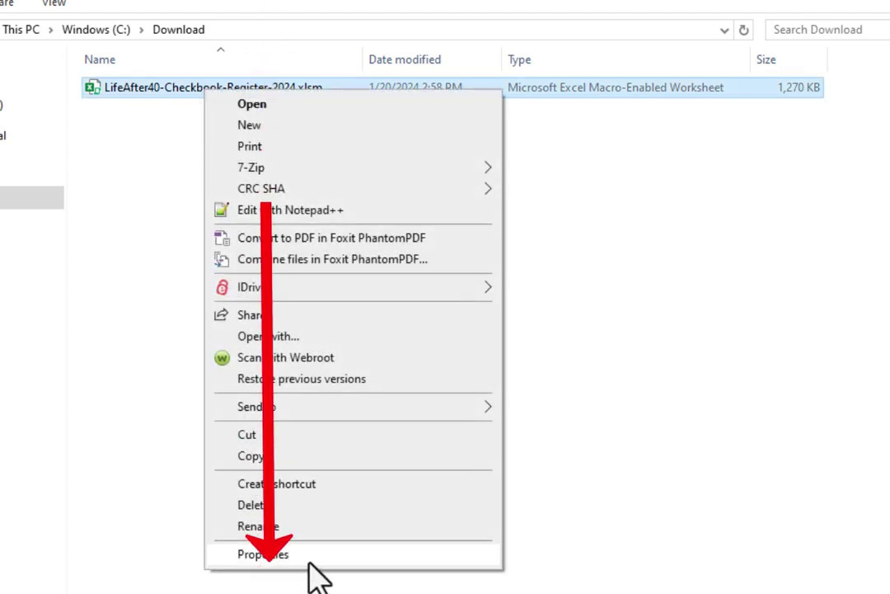
left_click(306, 561)
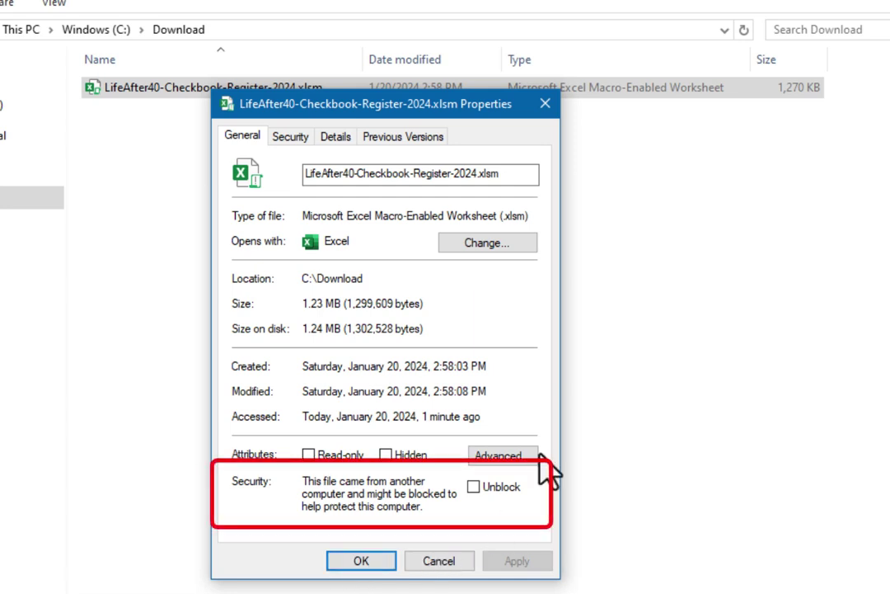
left_click(474, 487)
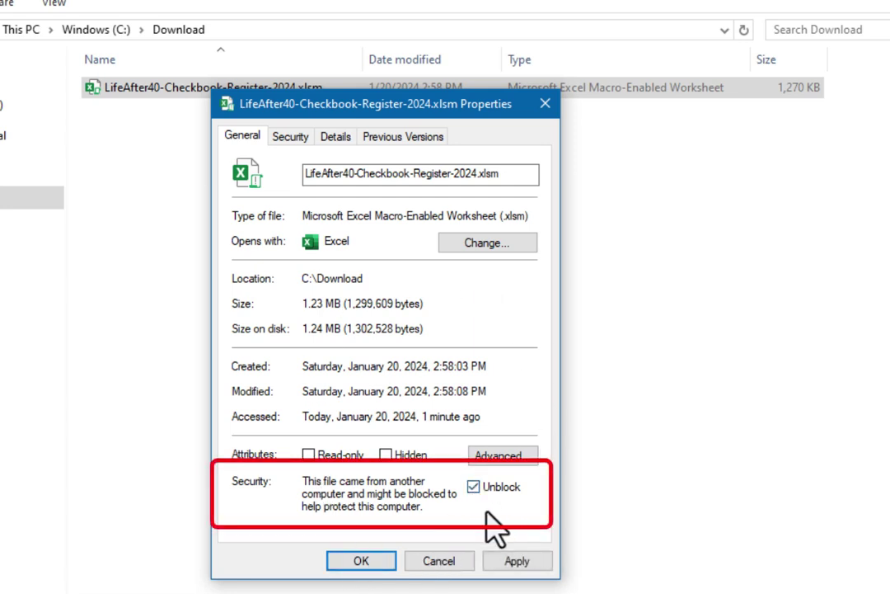
left_click(370, 565)
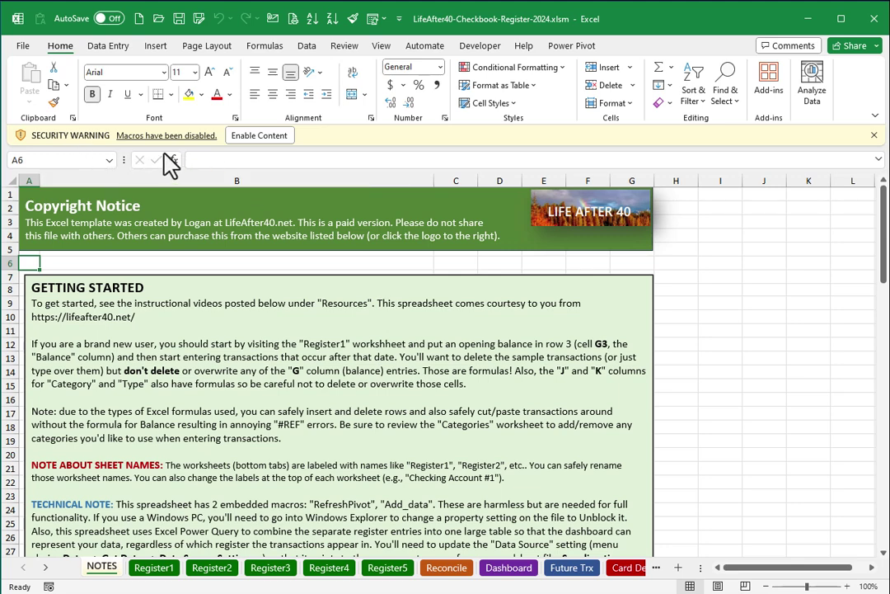
Step: Enable the workbook's macros and save it as a macro-enabled workbook named My Checkbook in C:\Download
left_click(259, 137)
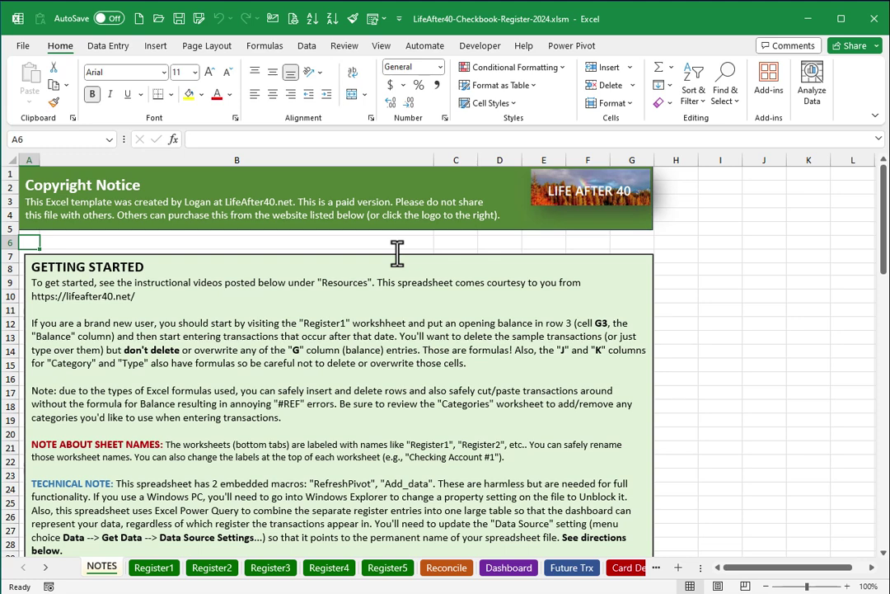
left_click(29, 47)
left_click(47, 262)
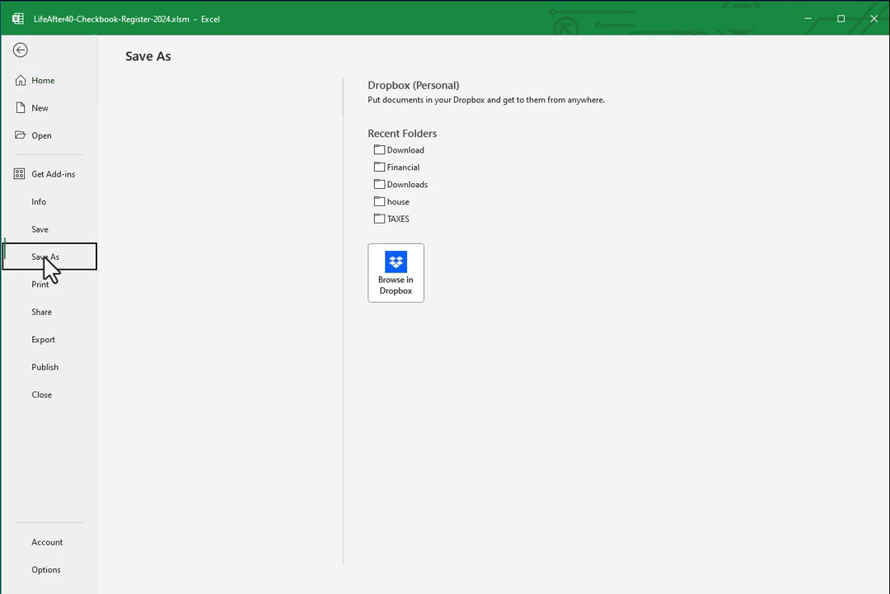
left_click(556, 107)
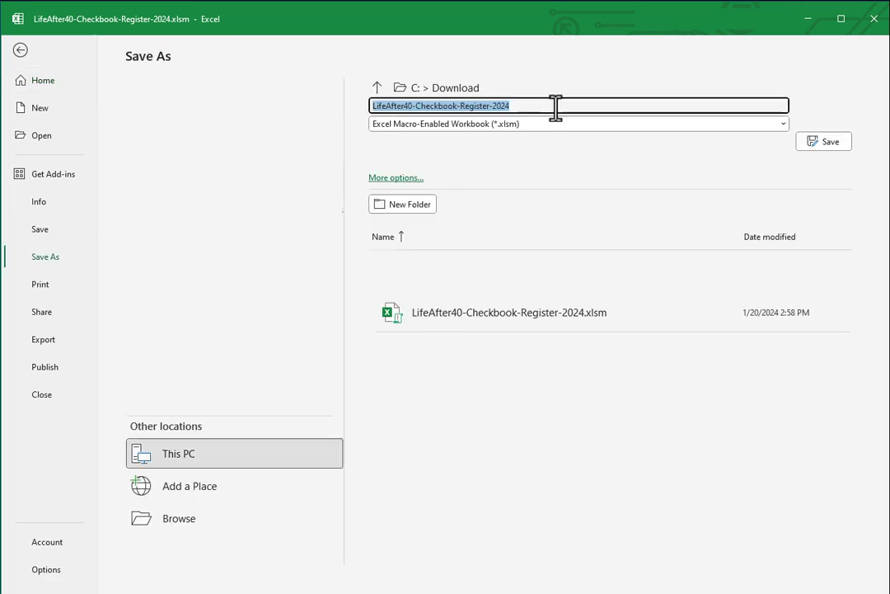
type("My")
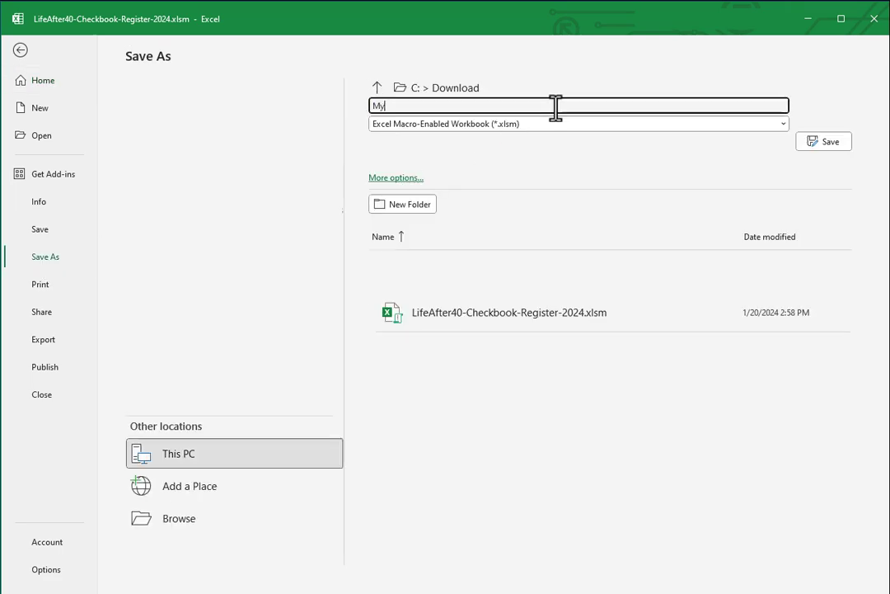
type(" Checkbook")
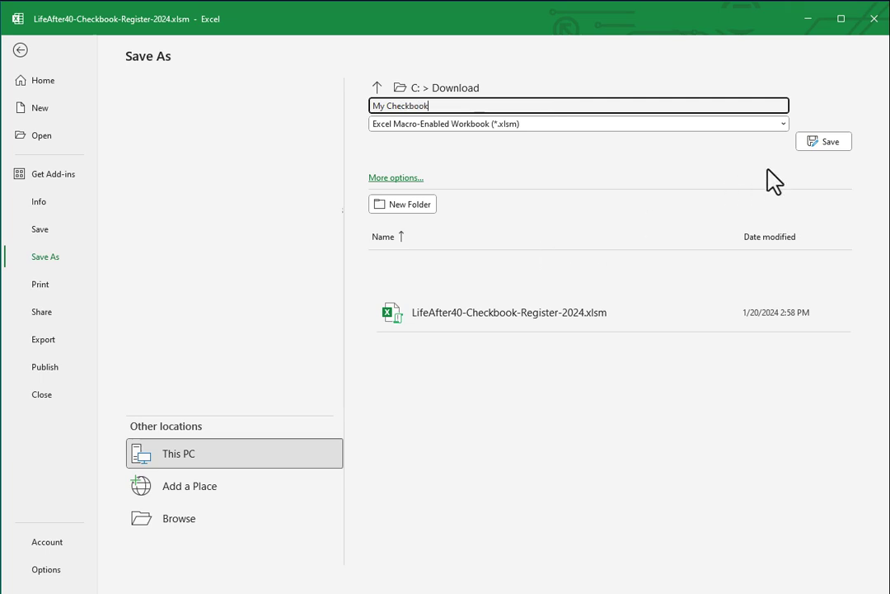
left_click(827, 141)
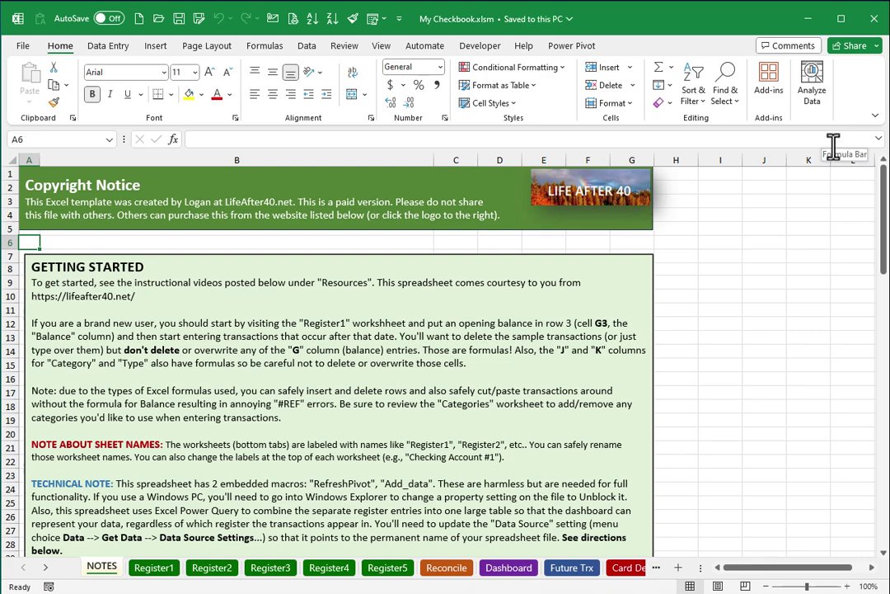
Step: Clear the sample transactions from the Date through Deposit columns, A6:F28, on the Register1 sheet
left_click(153, 572)
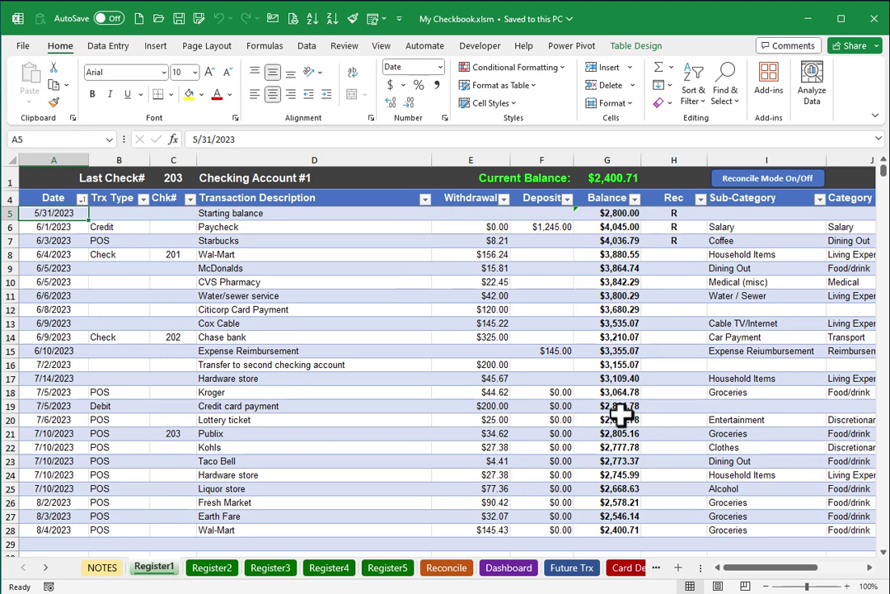
left_click(608, 367)
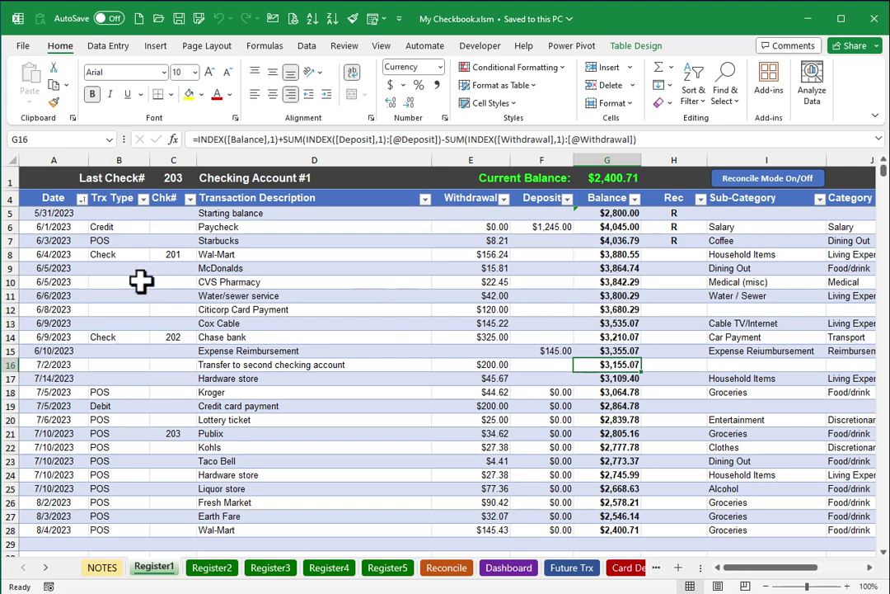
left_click(54, 228)
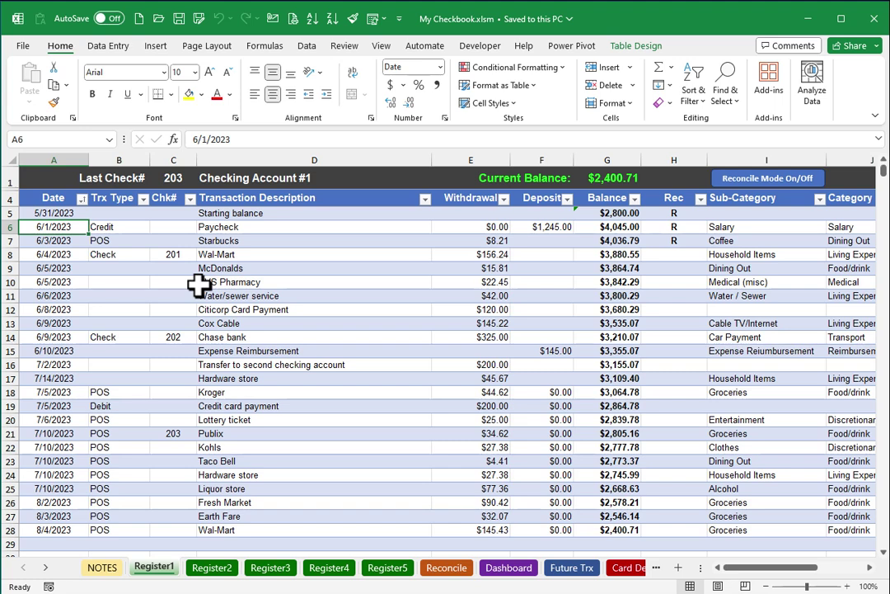
left_click_drag(59, 227, 534, 534)
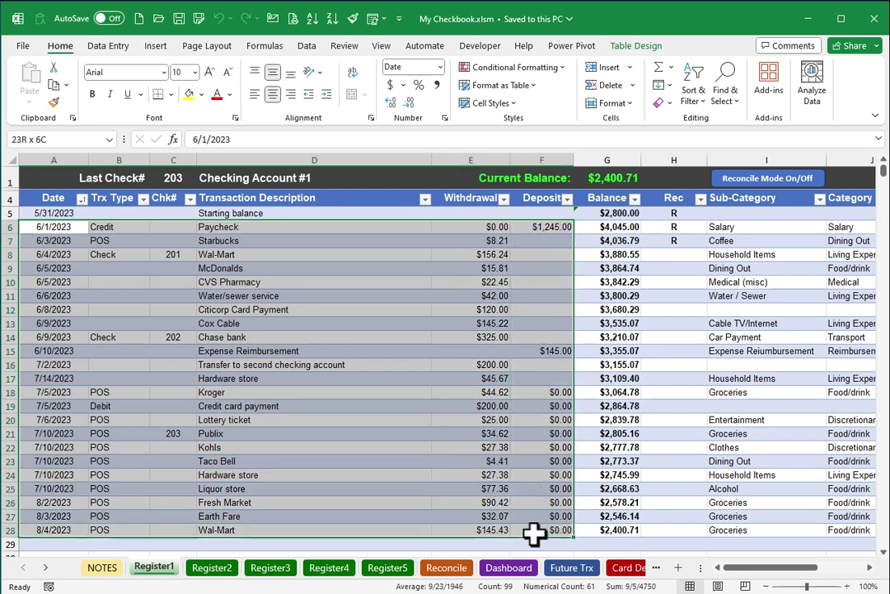
left_click_drag(534, 534, 532, 532)
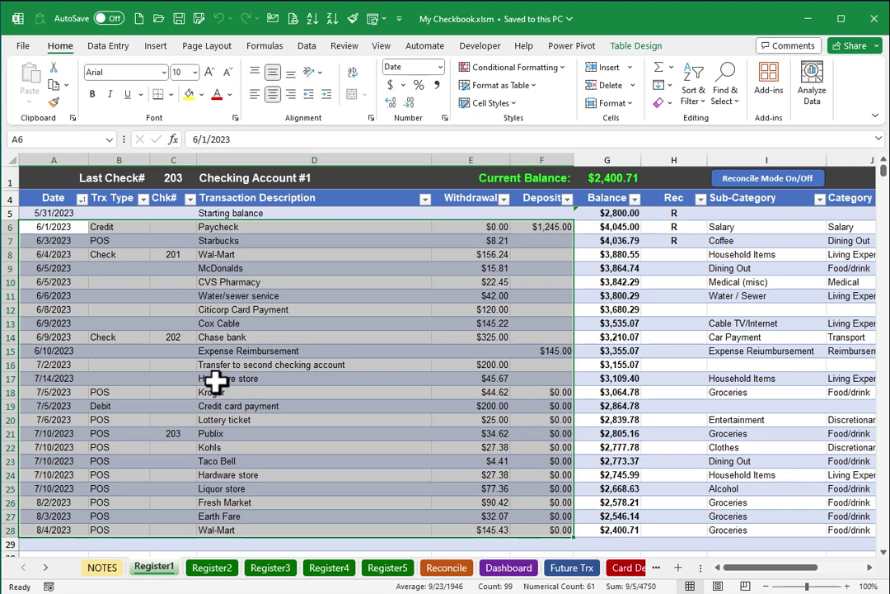
key("Delete")
left_click(244, 281)
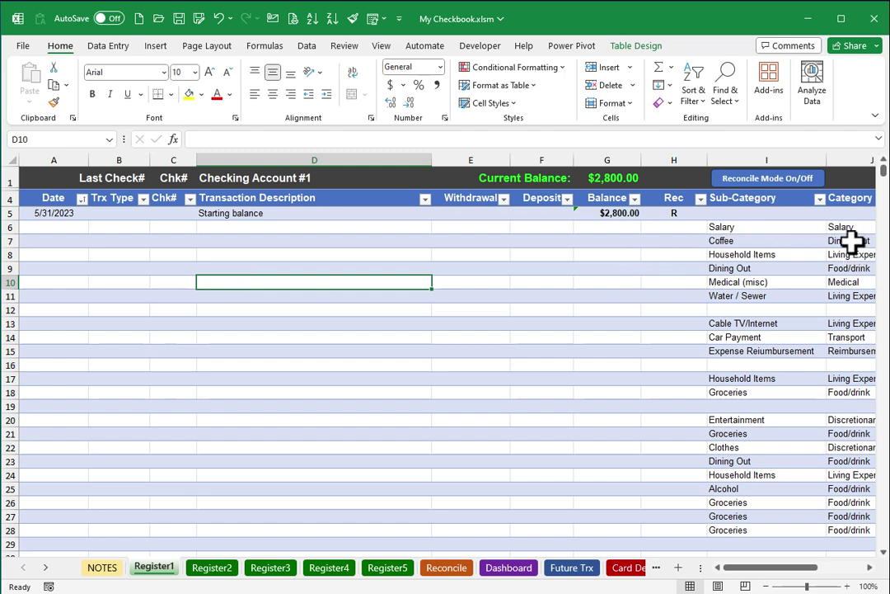
Step: Clear the sample sub-categories in I6:I28 of Register1, leaving the Category formulas alone
mouse_move(790, 567)
left_mouse_down()
mouse_move(820, 569)
mouse_move(785, 576)
left_mouse_up()
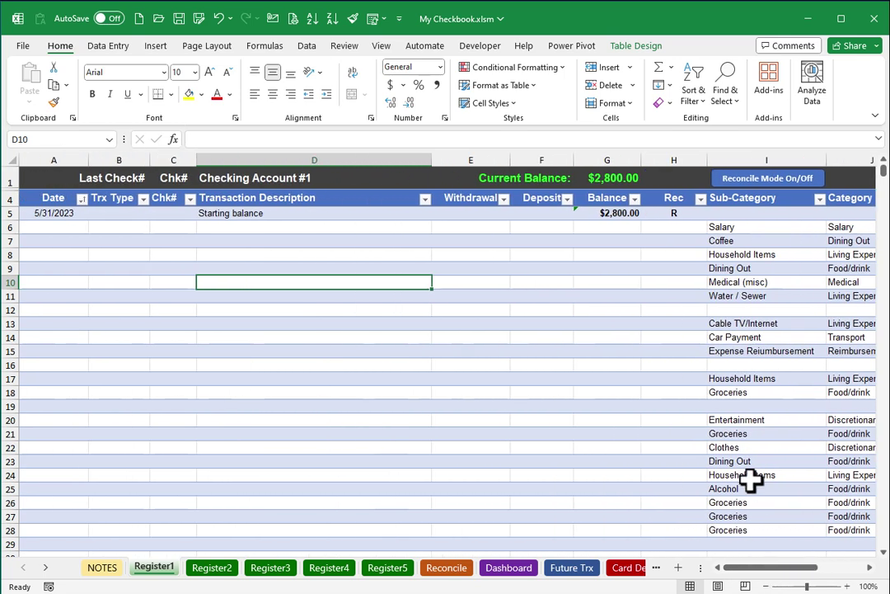
left_click(730, 227)
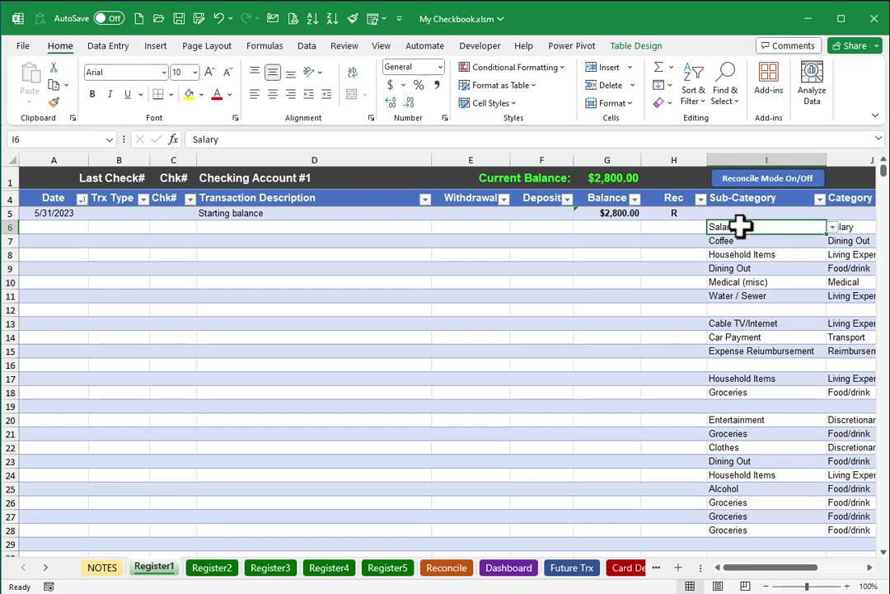
left_click_drag(741, 230, 740, 522)
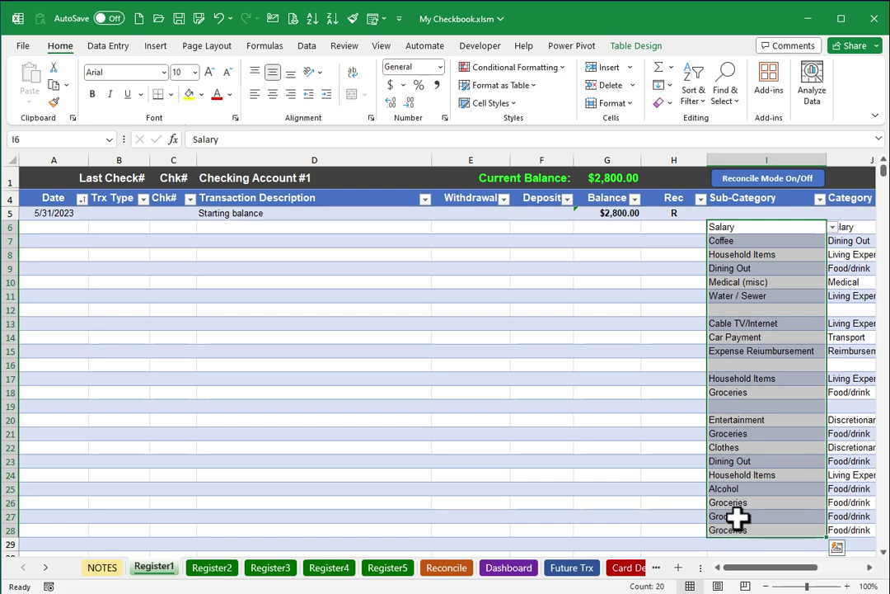
key("Delete")
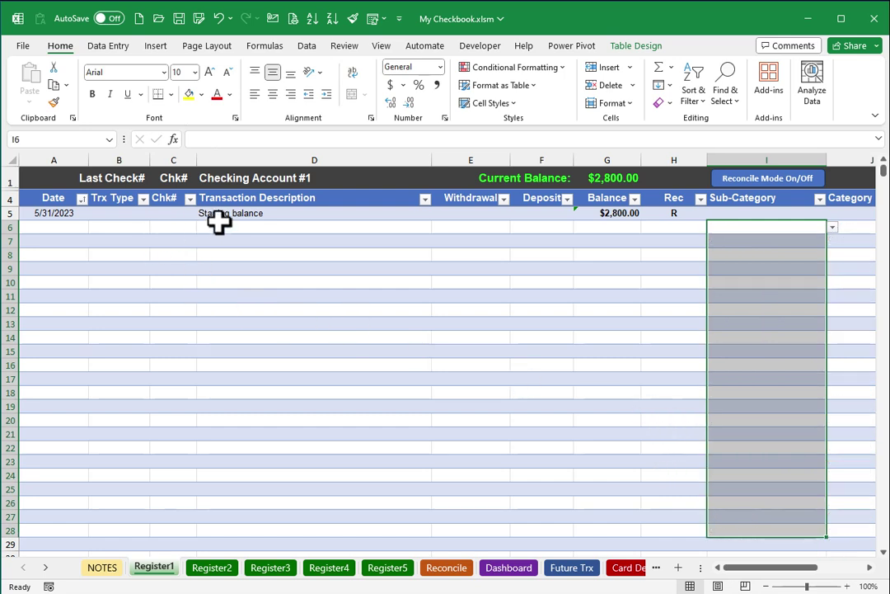
Step: Set the date of the Starting balance row to 1/1/24
left_click(252, 212)
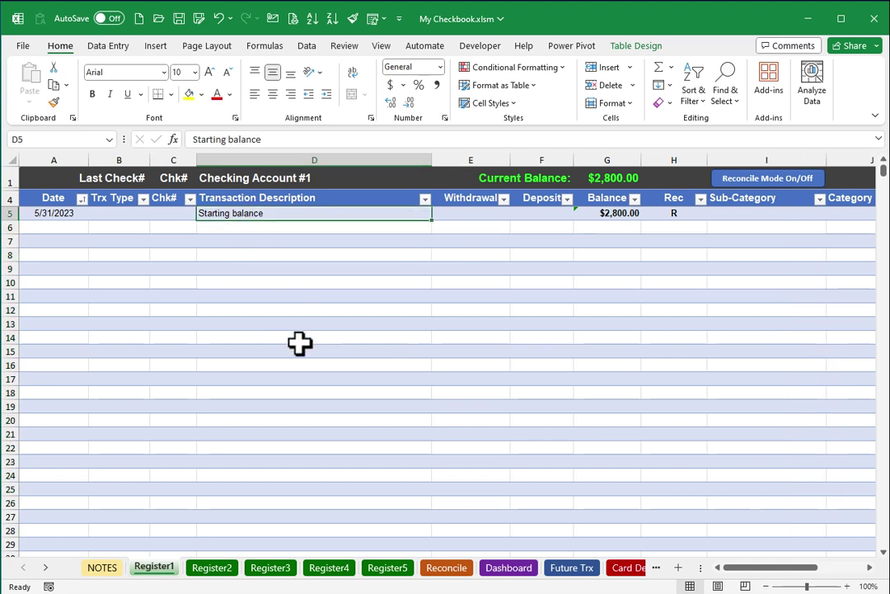
key("Left")
key("Left")
key("Left")
type("1/1/2")
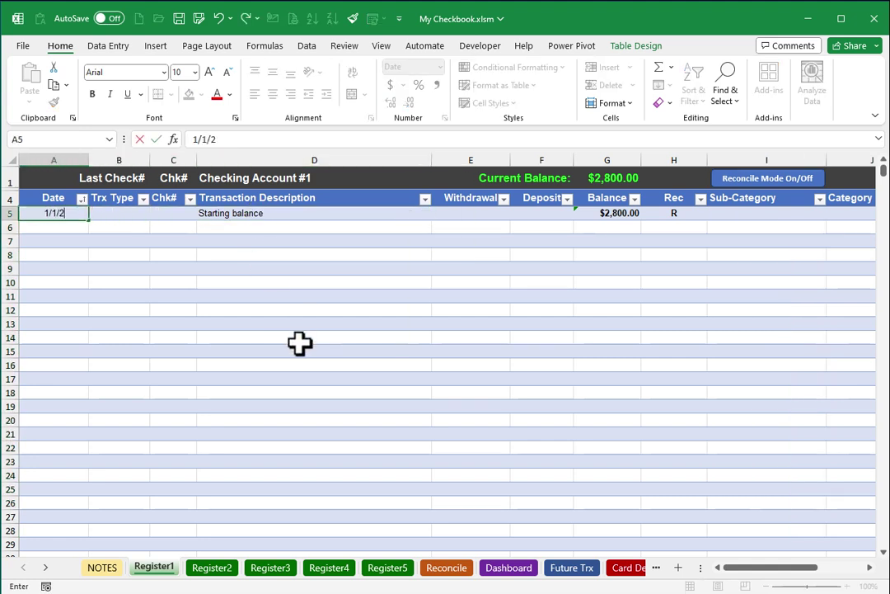
type("4")
key("Tab")
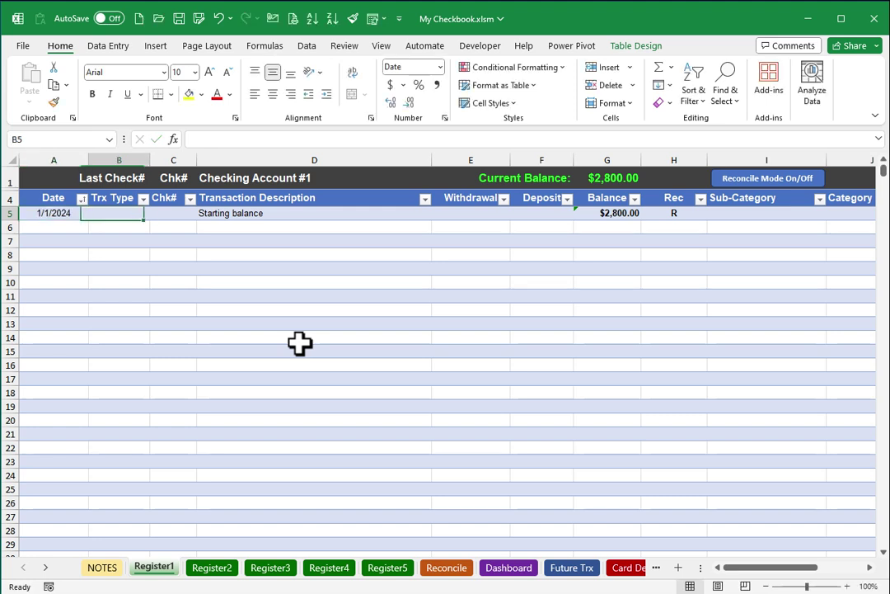
Step: Set the balance of the Starting balance row to 1500
key("Tab")
key("Tab")
key("Tab")
key("Tab")
key("Tab")
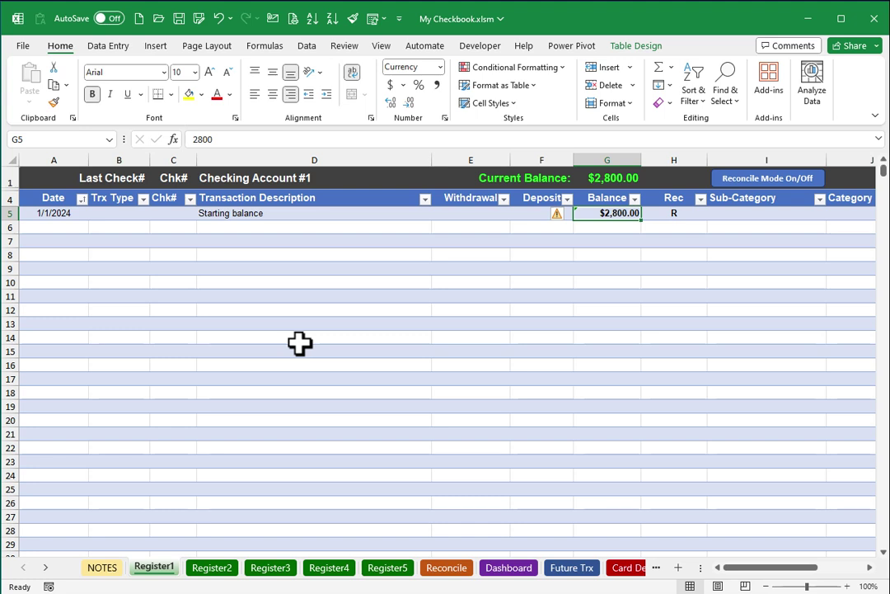
type("1500")
key("Return")
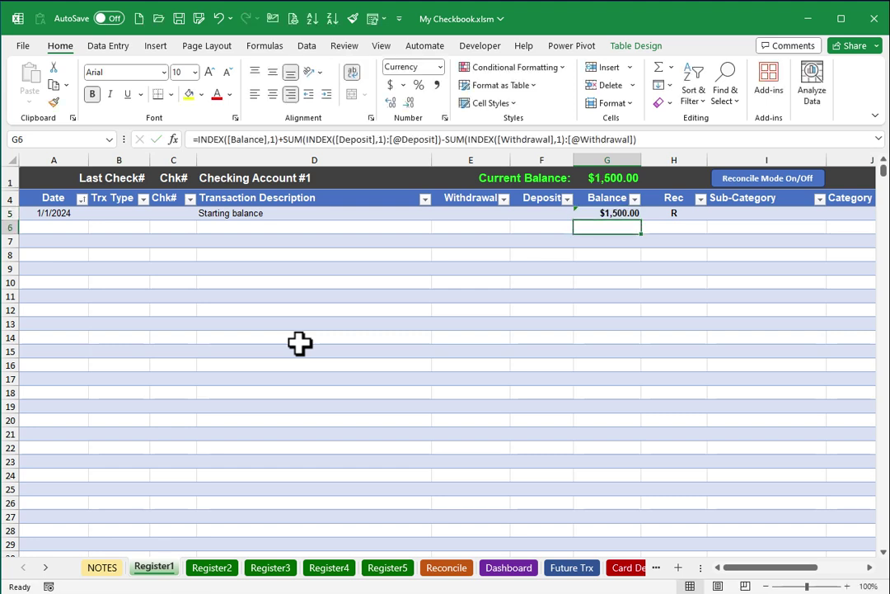
Step: Enter the date 1/2 for a new transaction in row 6, directly below the starting balance
key("Left")
key("Left")
key("Left")
key("Left")
key("Left")
key("Left")
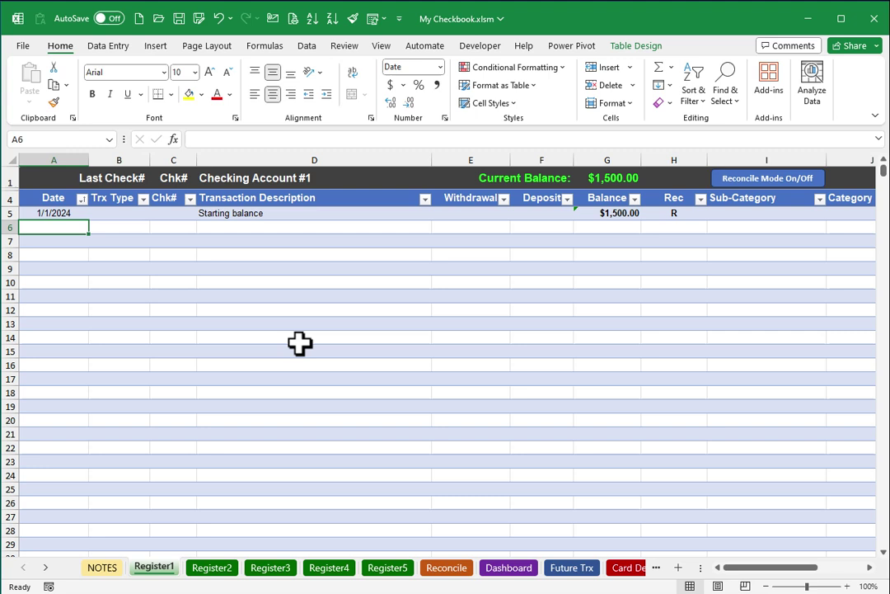
type("1/2")
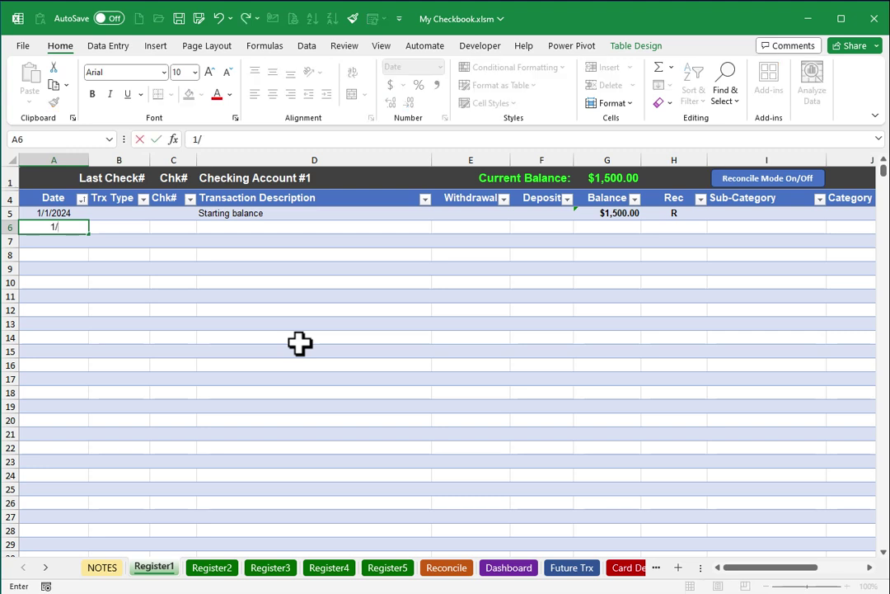
key("Tab")
Step: Describe the row 6 transaction as Publix and enter a withdrawal of 176
key("Tab")
key("Tab")
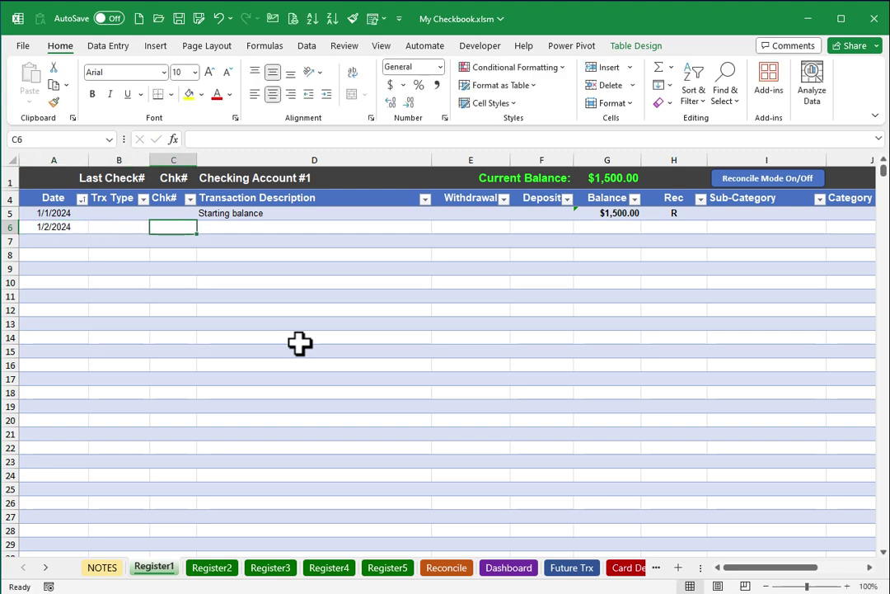
type("Publix")
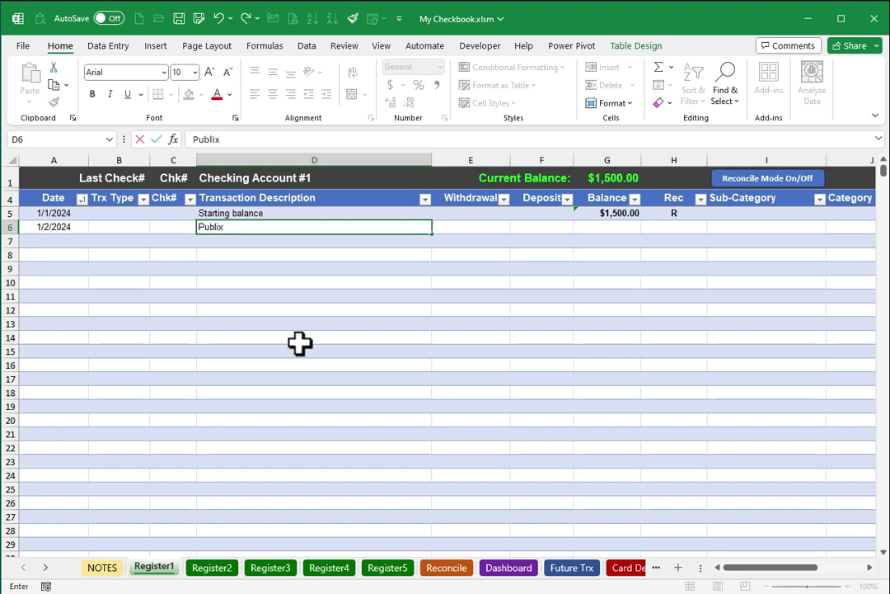
key("Tab")
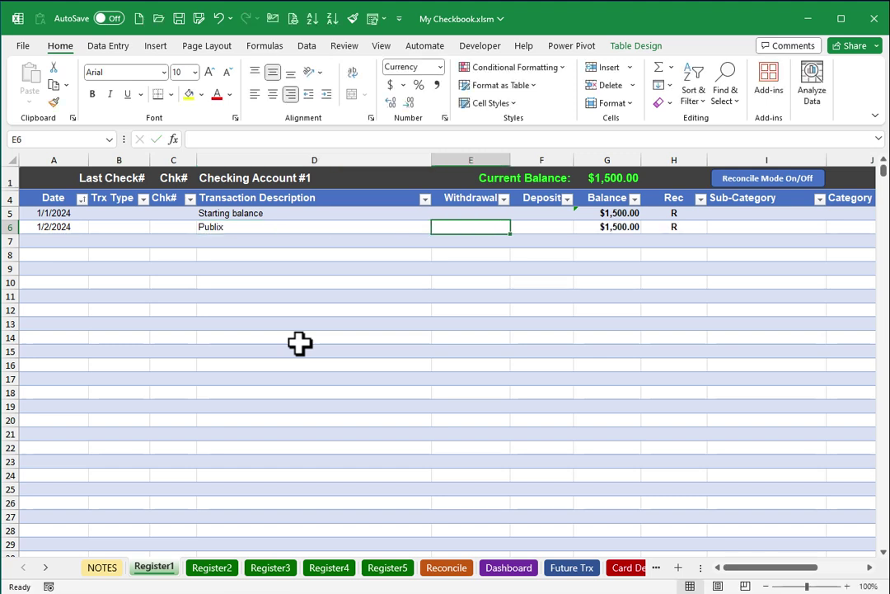
type("176")
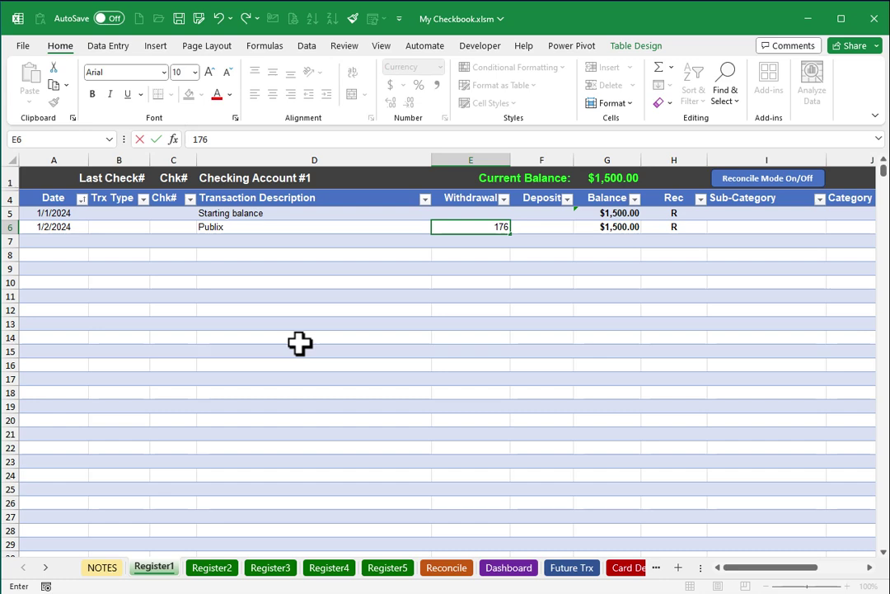
key("Tab")
Step: Commit the withdrawal and assign the Groceries sub-category to the Publix transaction in row 6
key("Tab")
key("Tab")
key("Tab")
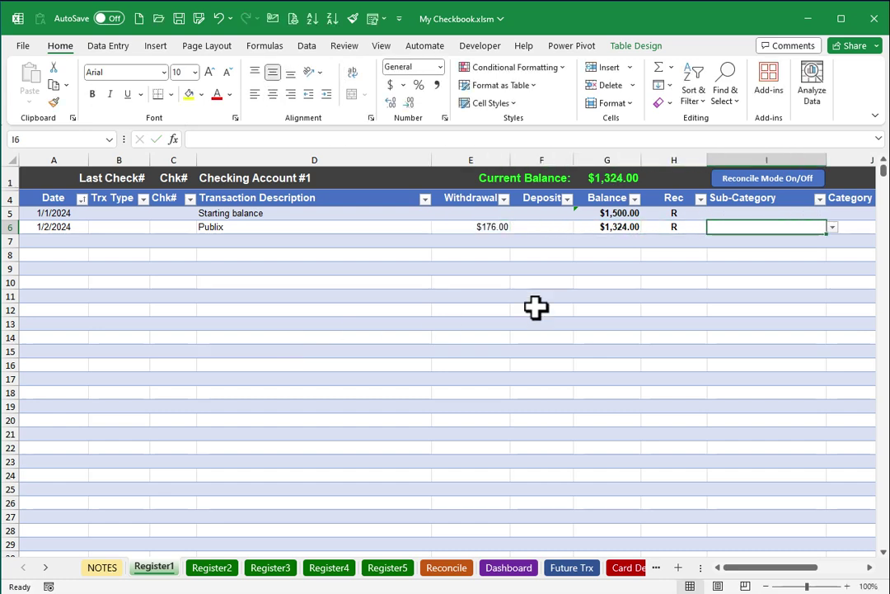
left_click(833, 228)
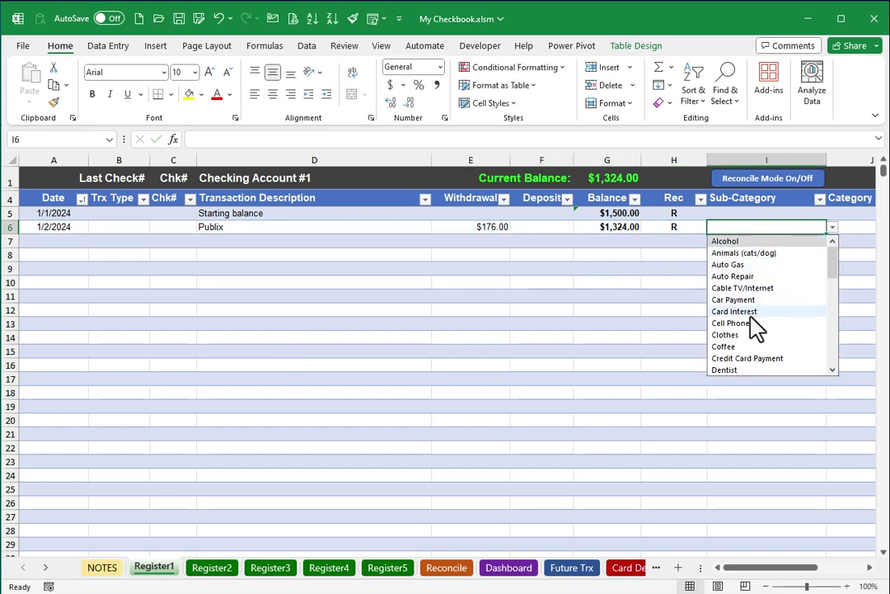
left_click(832, 318)
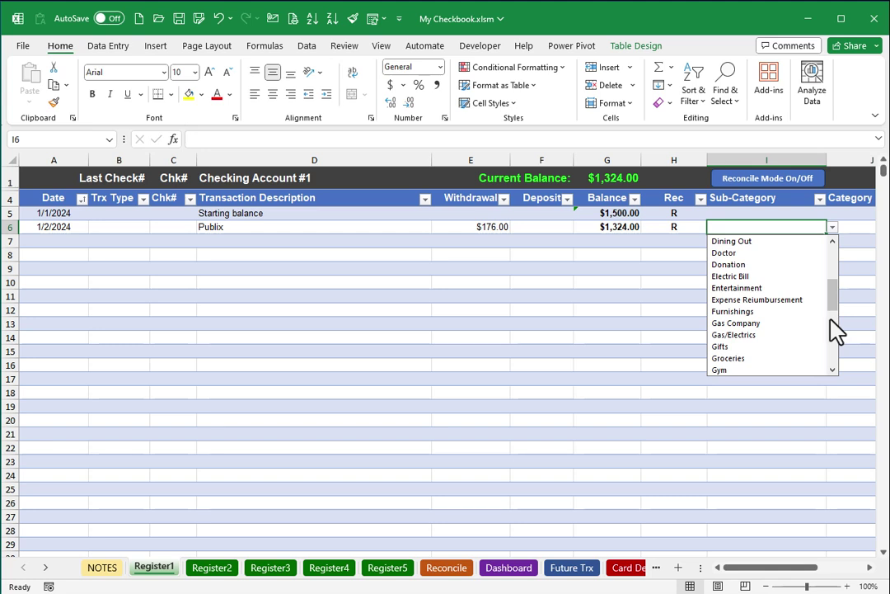
left_click(742, 358)
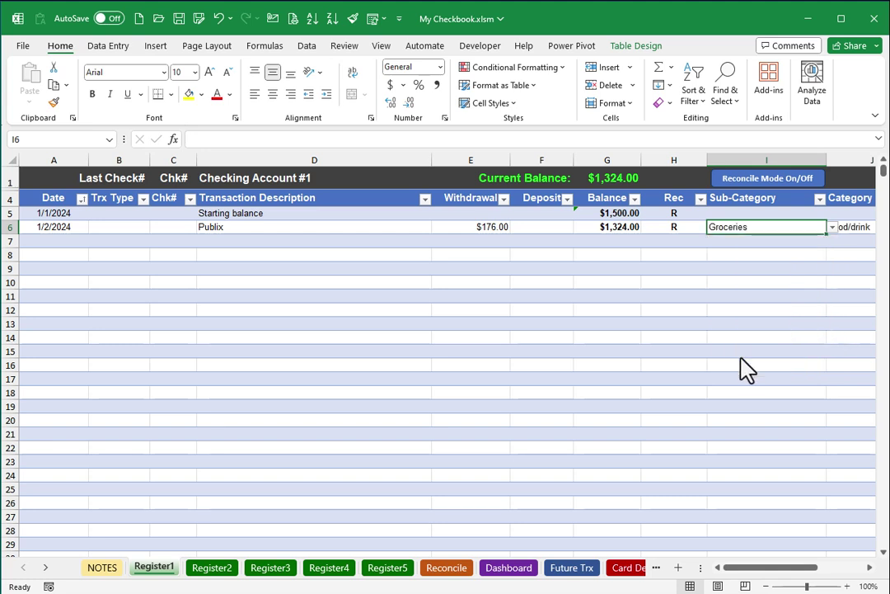
left_click(376, 245)
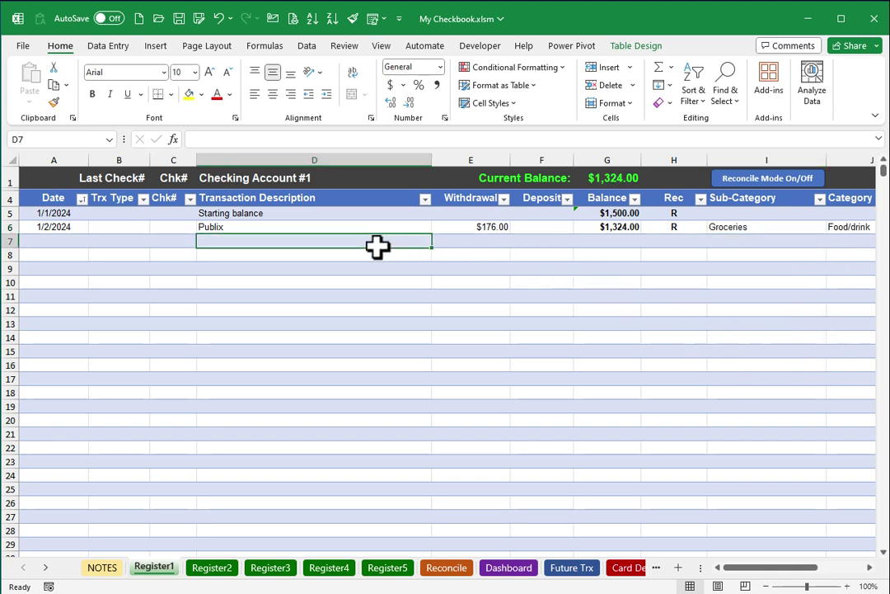
Step: Change the account title in cell D1 from Checking Account #1 to My Personal Account
left_click(247, 180)
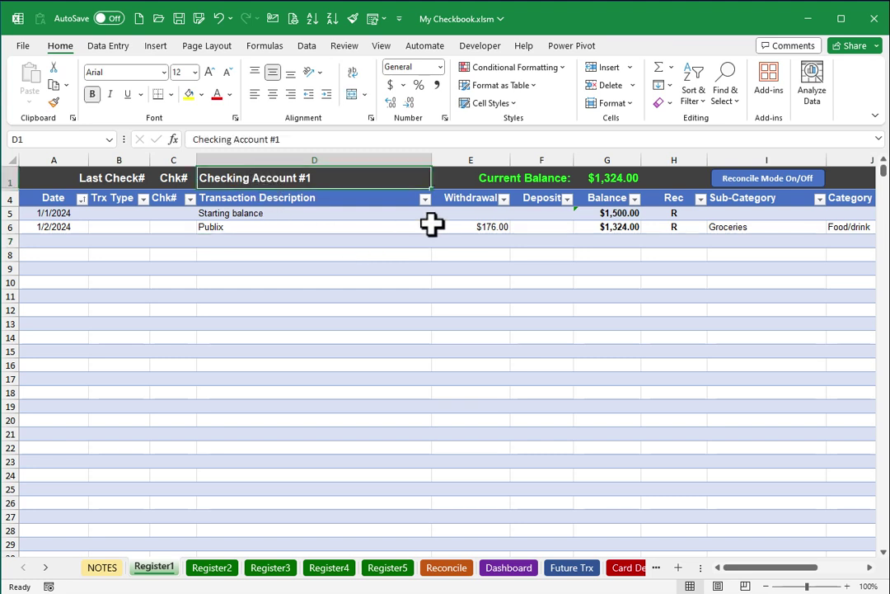
type("My Personal")
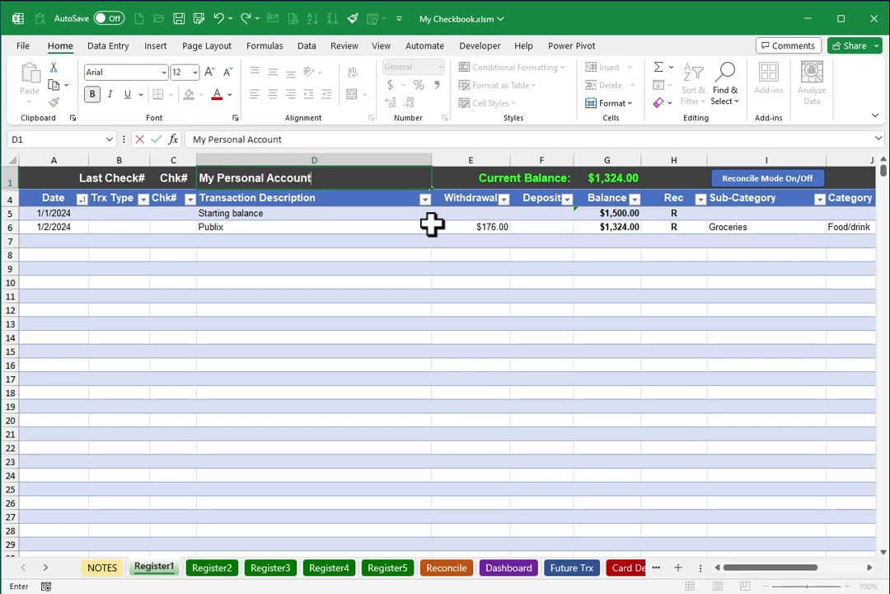
left_click(306, 392)
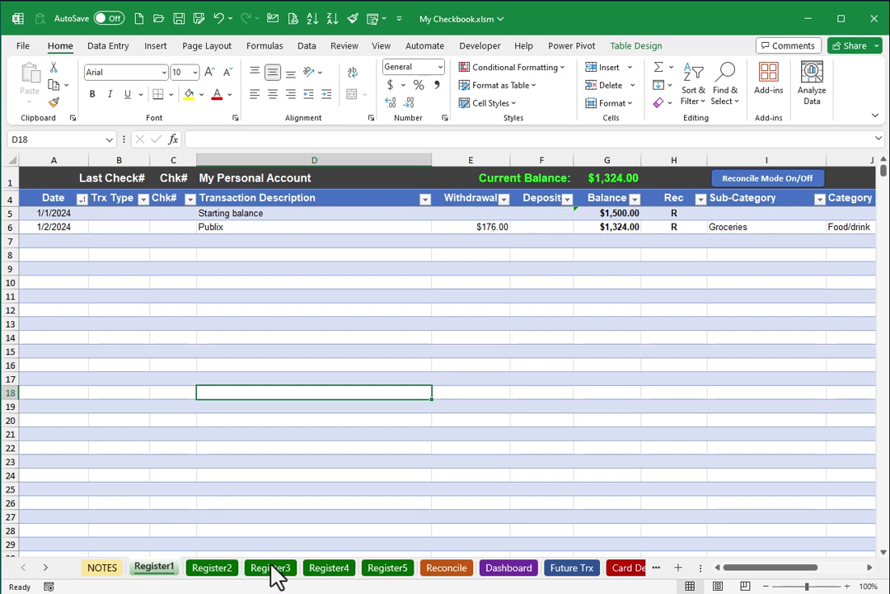
Step: Rename the Register1 worksheet as Personal
right_click(164, 578)
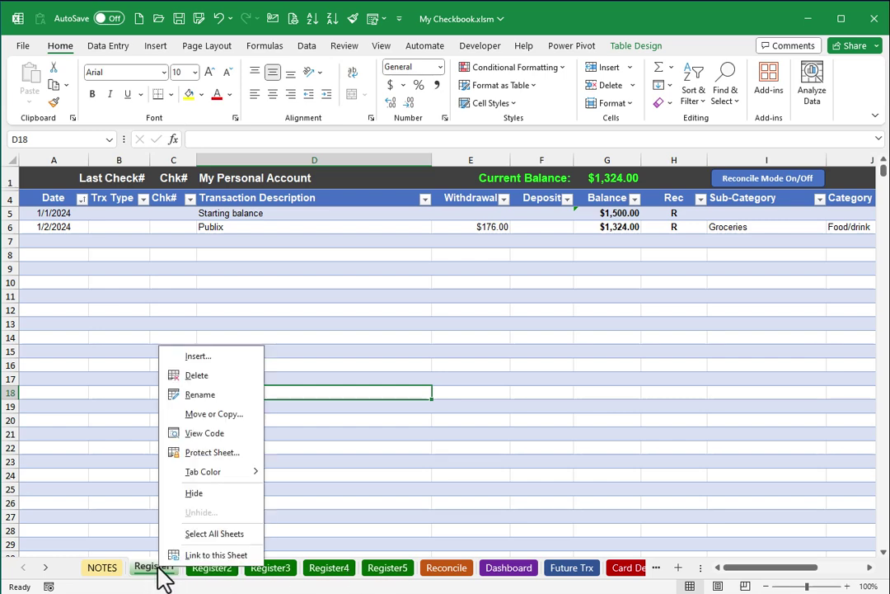
left_click(198, 398)
type("Personal")
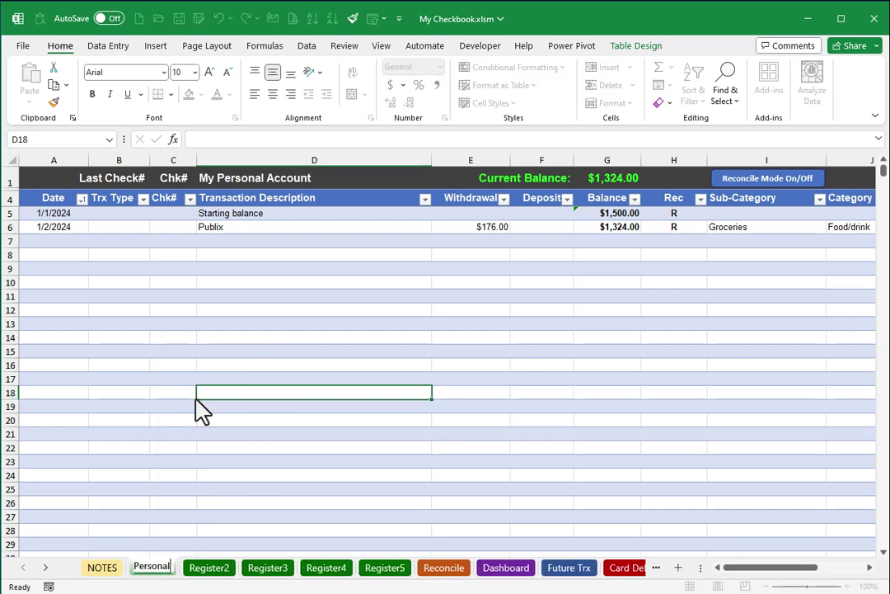
key("Return")
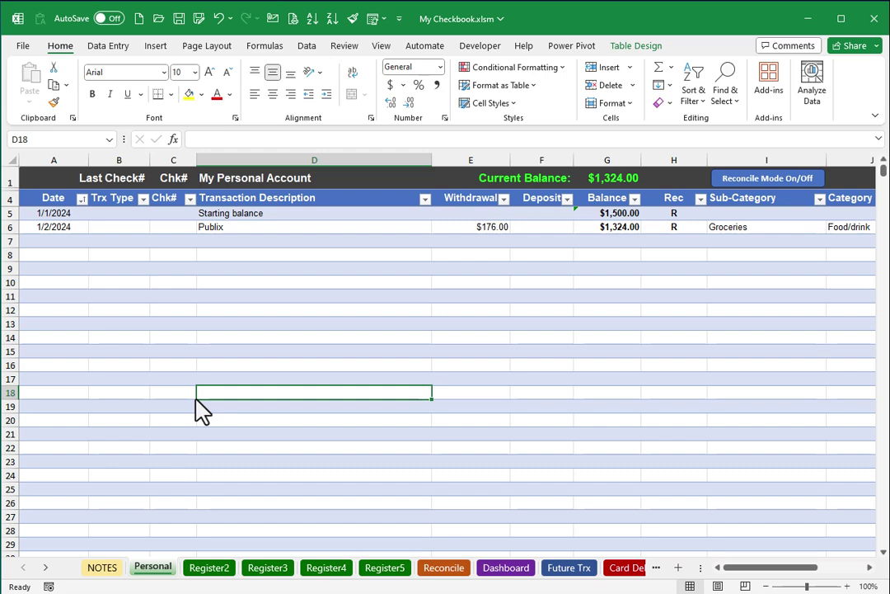
Step: On the Register2 sheet, change the account title in cell D1 to Joint Acct
left_click(210, 567)
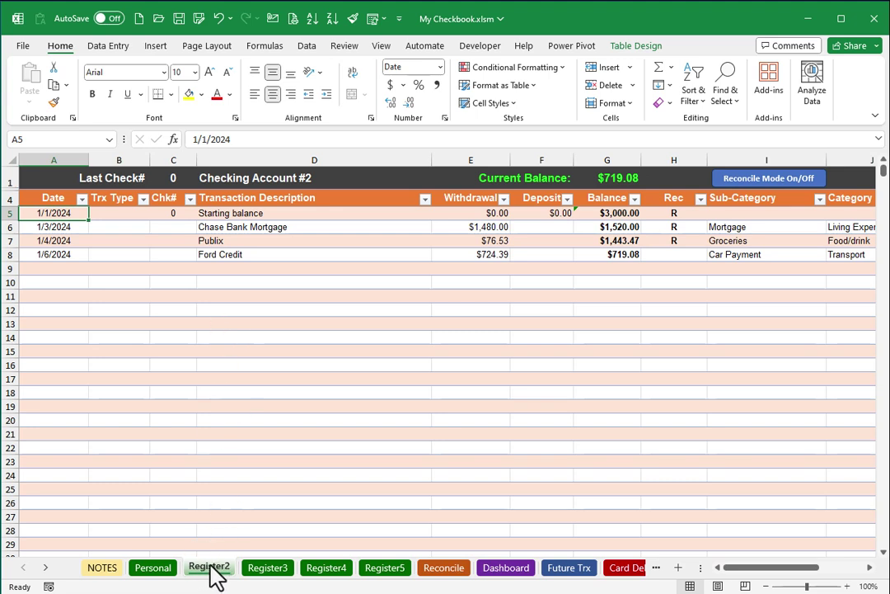
left_click(264, 180)
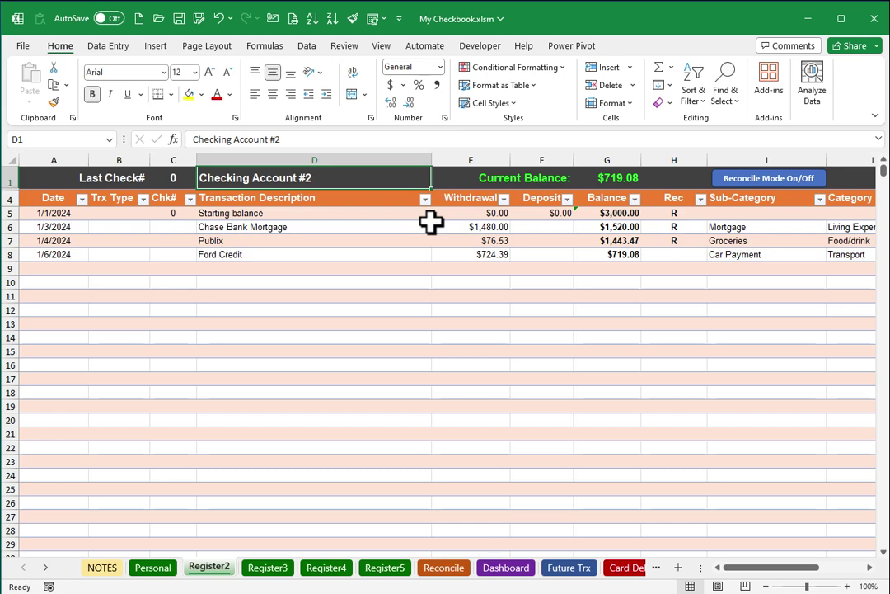
type("Joint Acct")
key("Return")
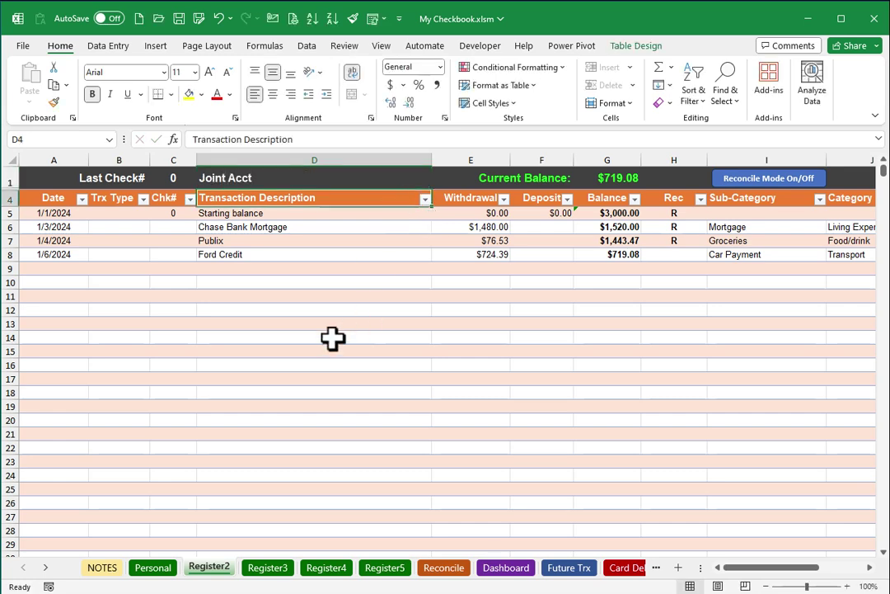
left_click(328, 350)
Step: Clear the sample transactions in rows 6 to 8 of Register2, columns A to F, along with their sub-categories
left_click_drag(53, 227, 539, 252)
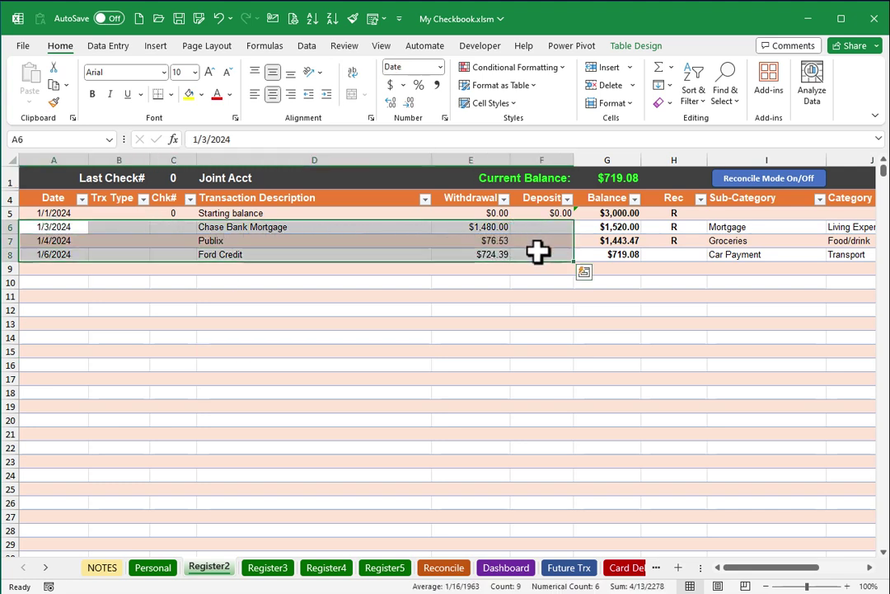
key("Delete")
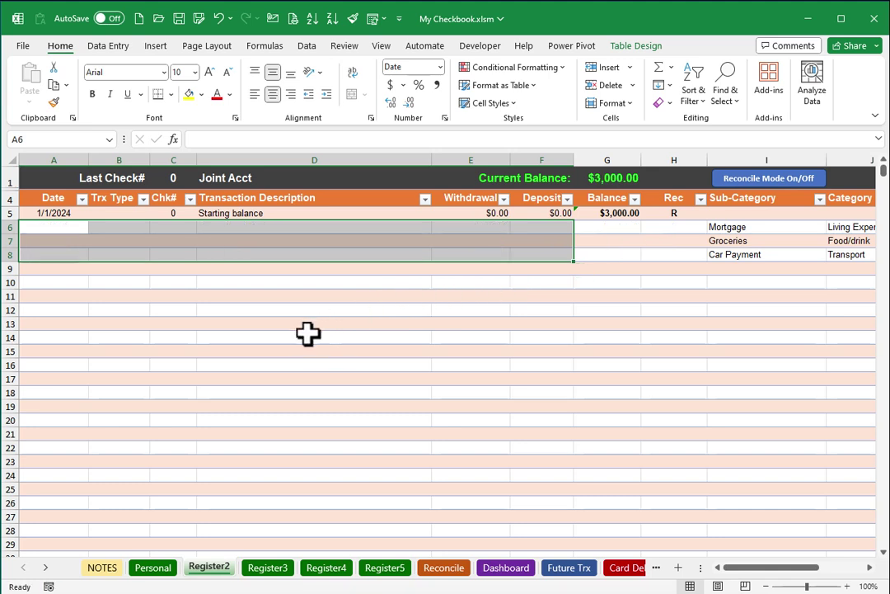
left_click_drag(737, 229, 738, 253)
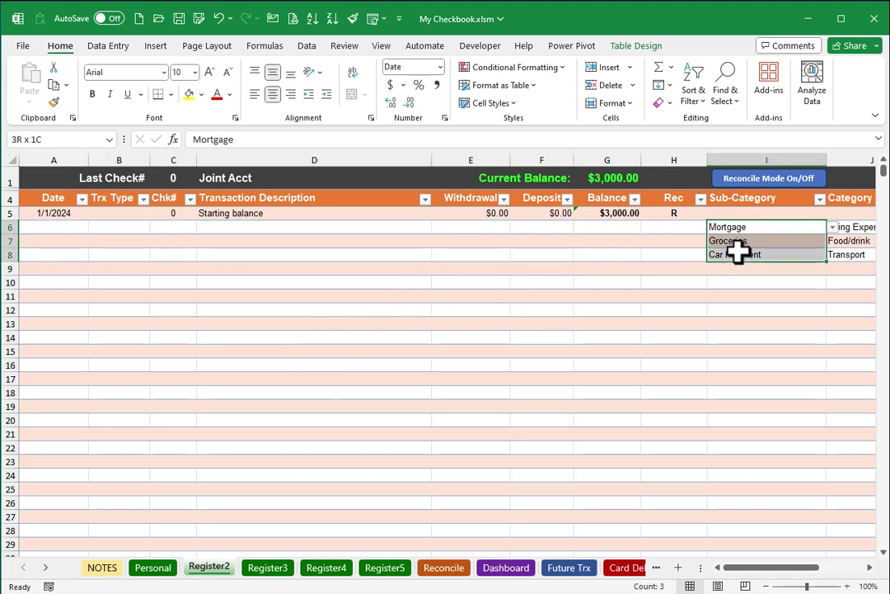
key("Delete")
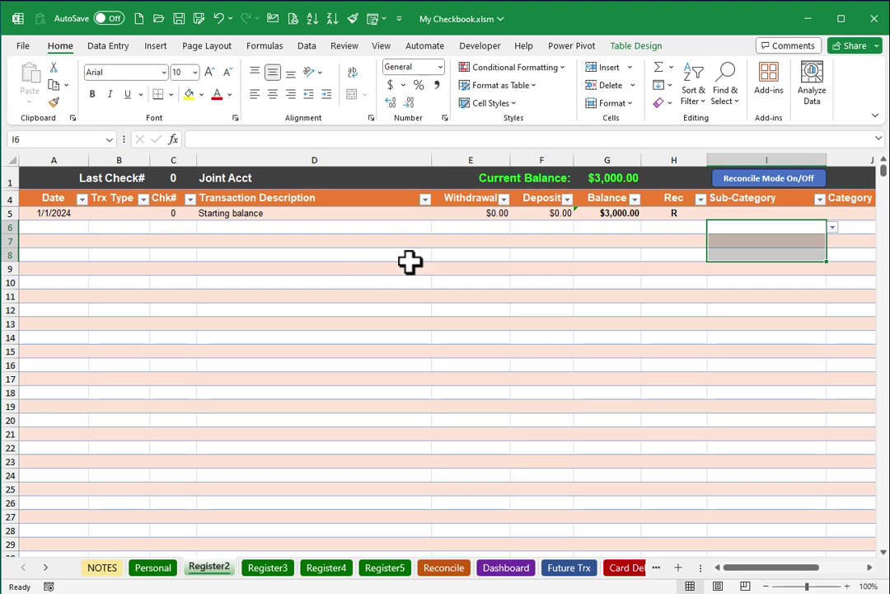
Step: Set the balance of the Starting balance row on Register2 to 500 and return to that row's date
left_click(606, 214)
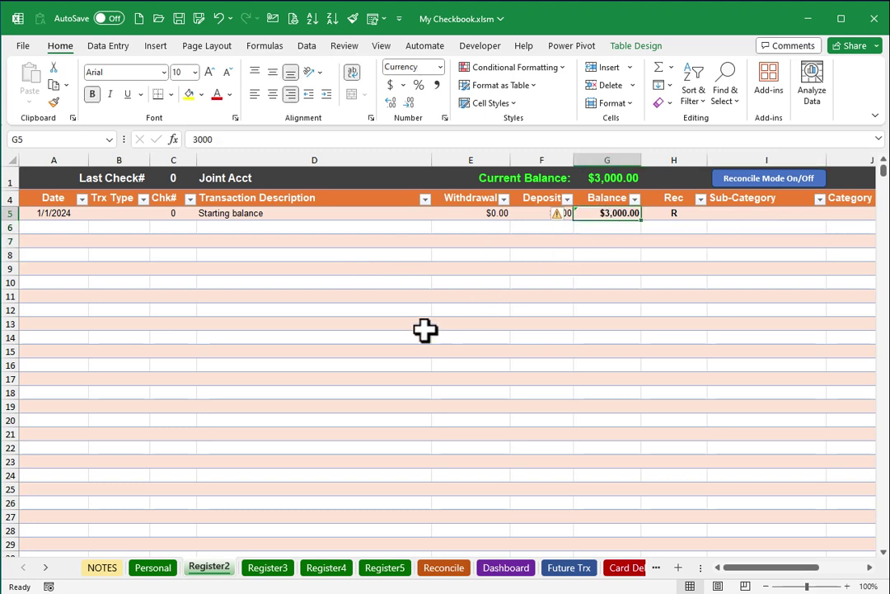
type("500")
key("Left")
key("Left")
key("Left")
key("Left")
key("Left")
key("Left")
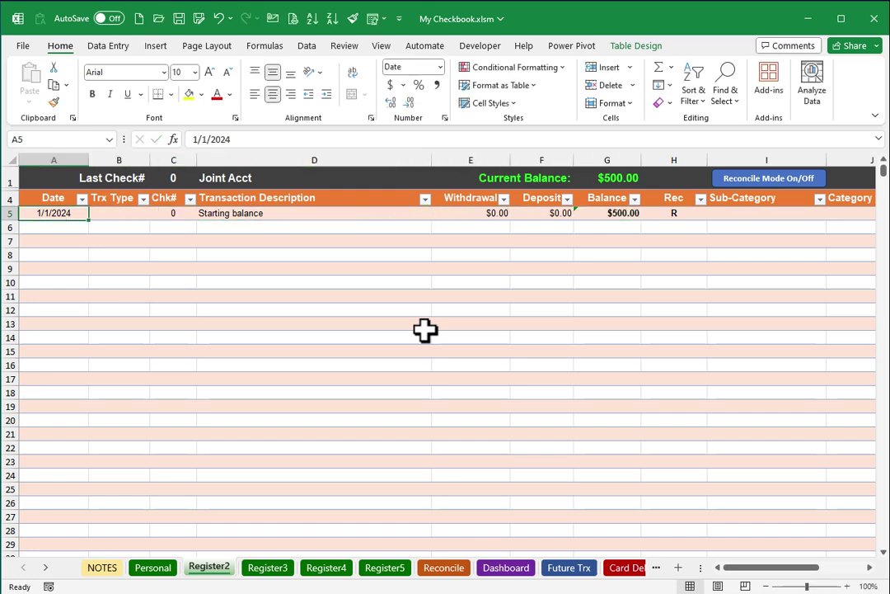
Step: Review the register names and statement dates on the Reconcile sheet, and view the Dashboard charts
left_click(445, 568)
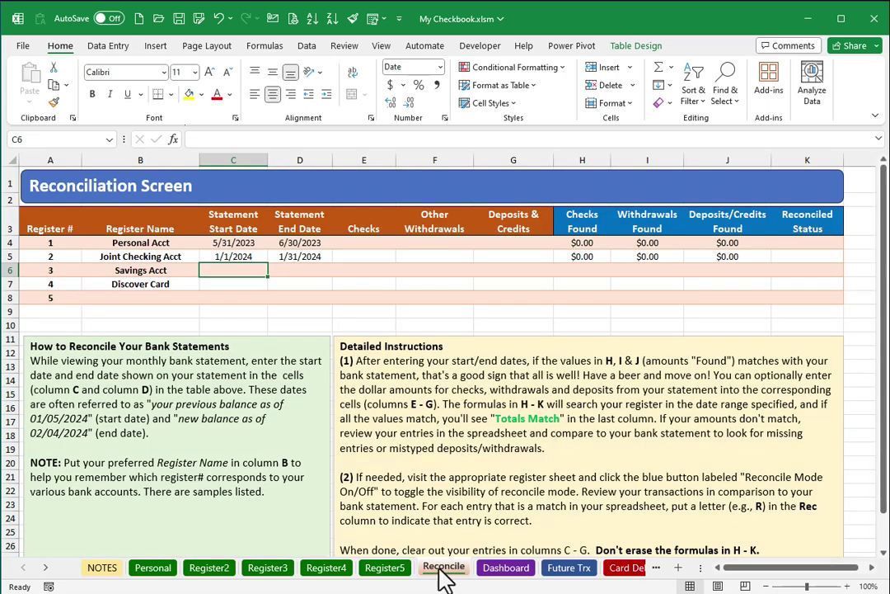
left_click(148, 241)
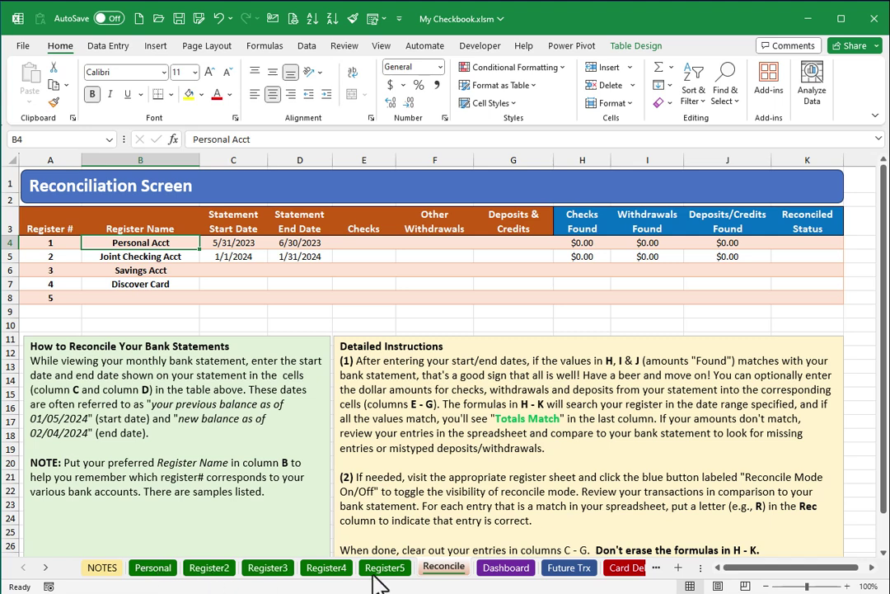
left_click(505, 573)
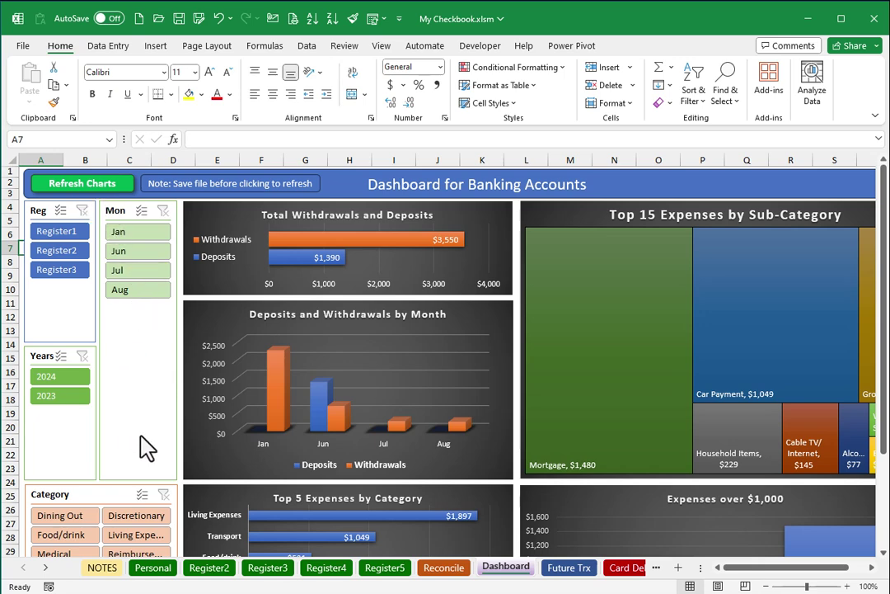
Step: Read the NOTES sheet down to the instructions for fixing the data source setting
left_click(112, 568)
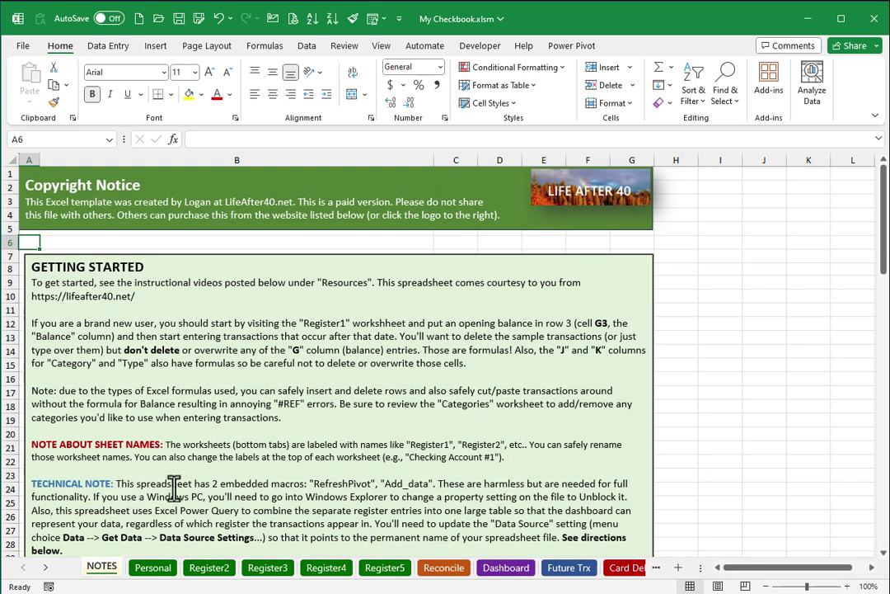
scroll(175, 485, "down", 4)
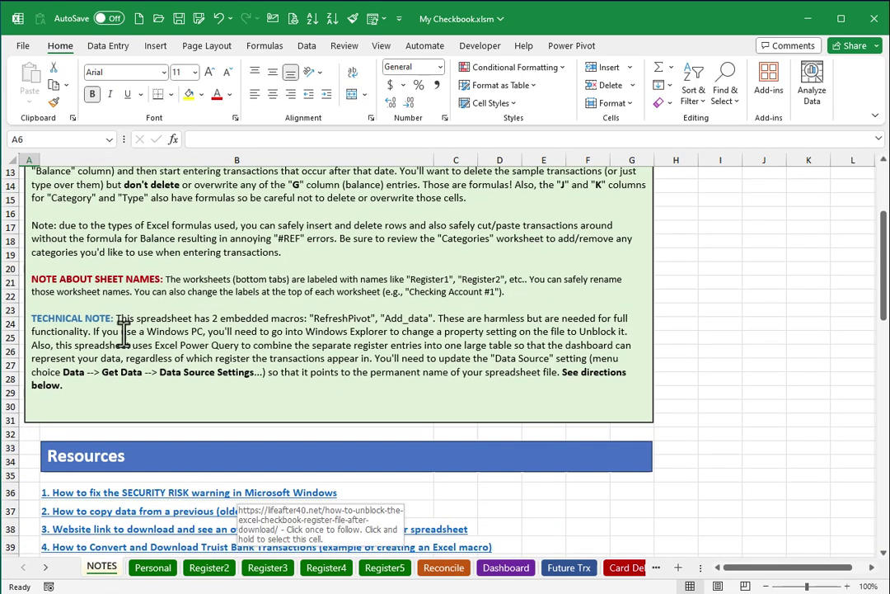
scroll(189, 478, "down", 7)
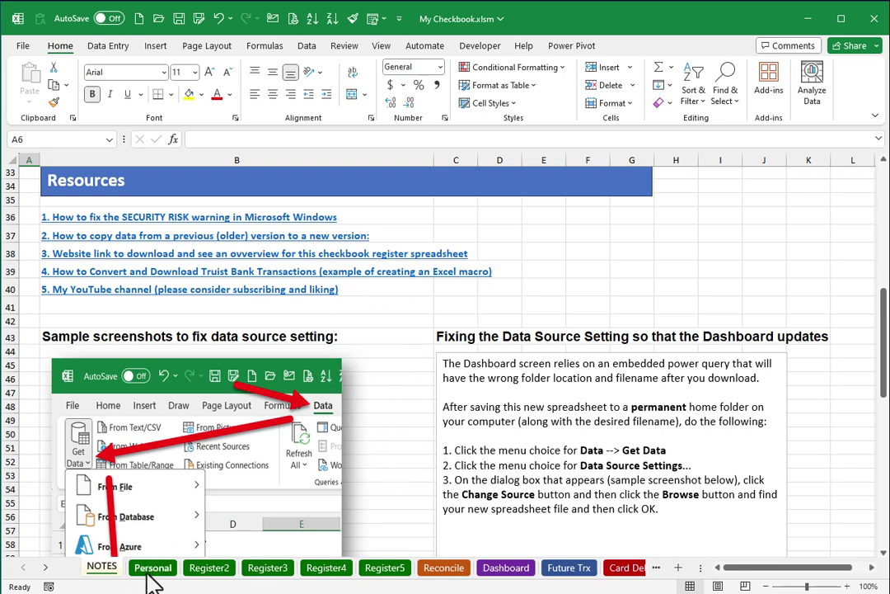
Step: Change the workbook's query data source to My Checkbook.xlsm in the C:\Download folder and close the data source settings
left_click(309, 47)
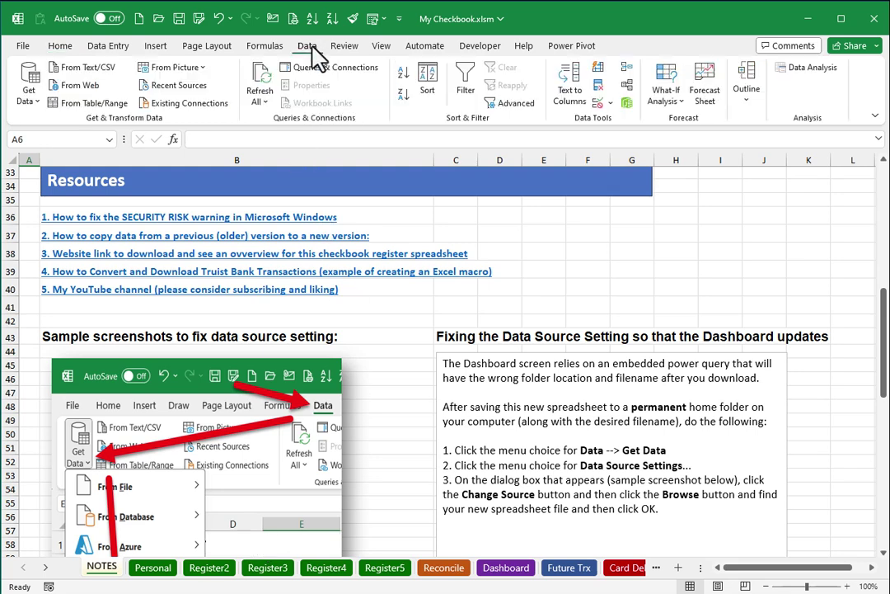
left_click(31, 100)
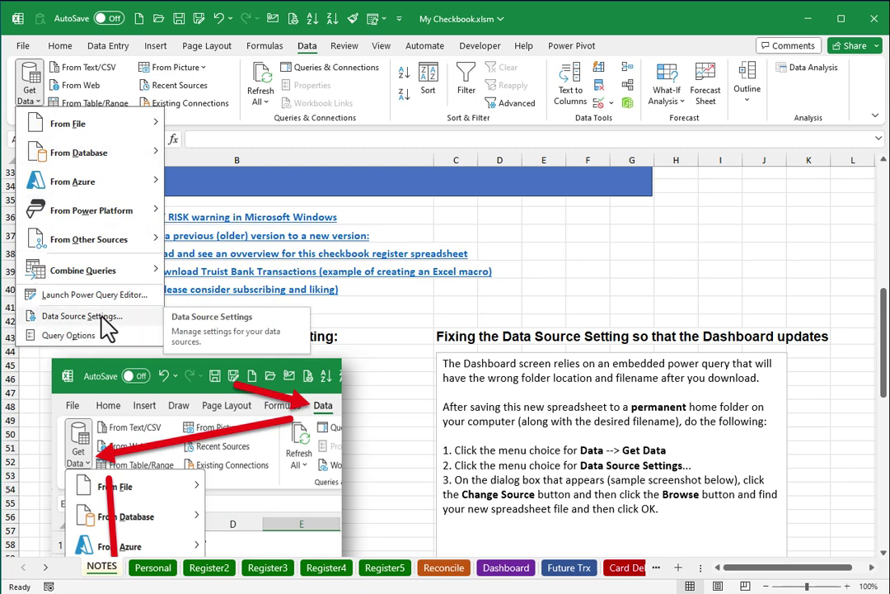
left_click(105, 327)
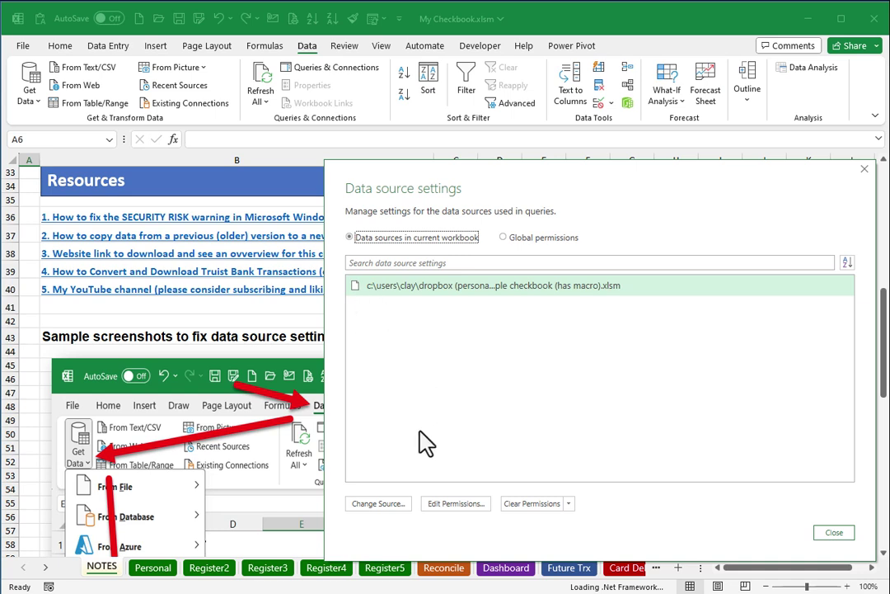
left_click(392, 506)
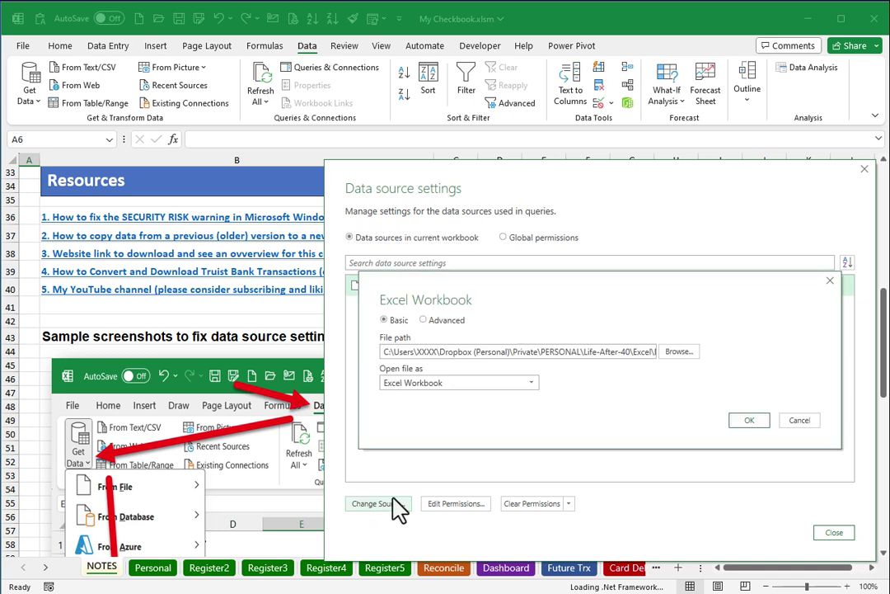
left_click(682, 353)
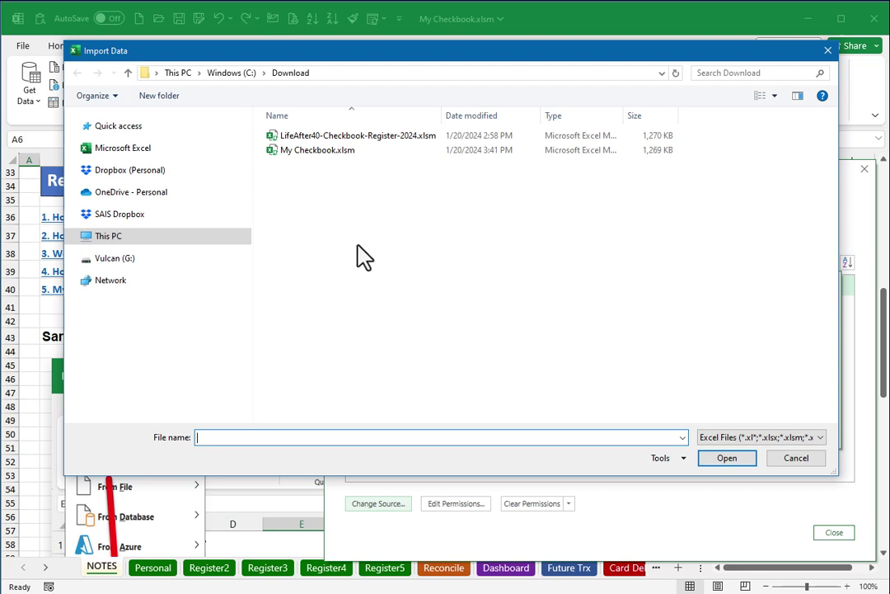
left_click(326, 151)
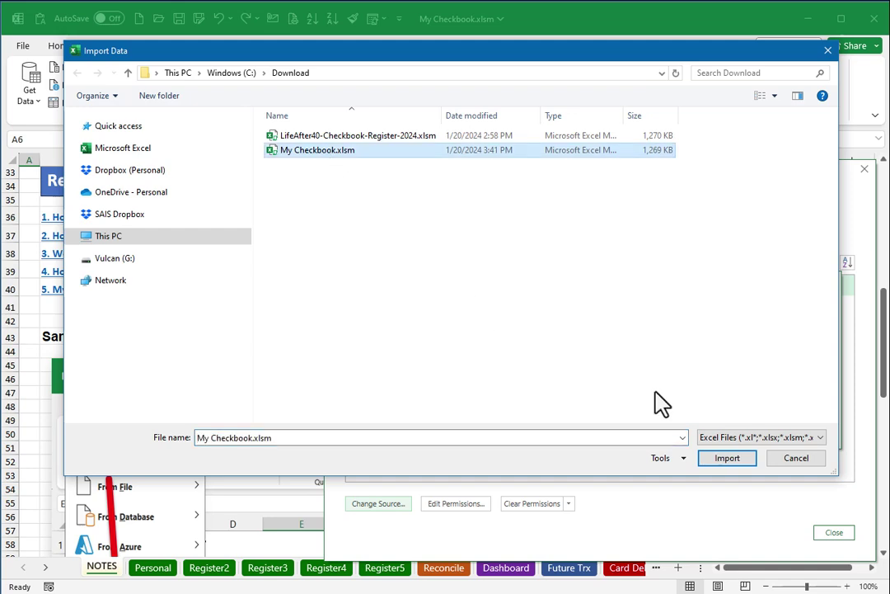
left_click(727, 458)
left_click(751, 420)
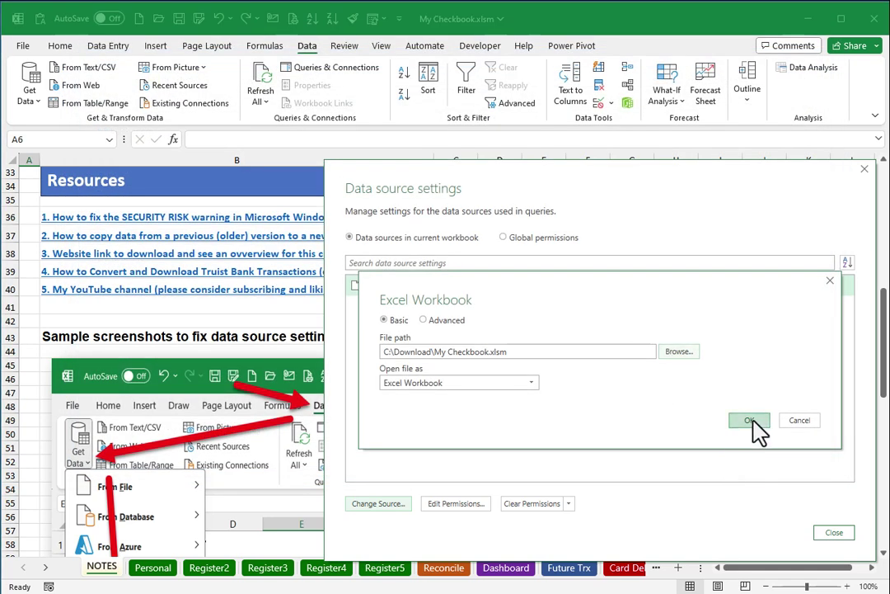
left_click(835, 534)
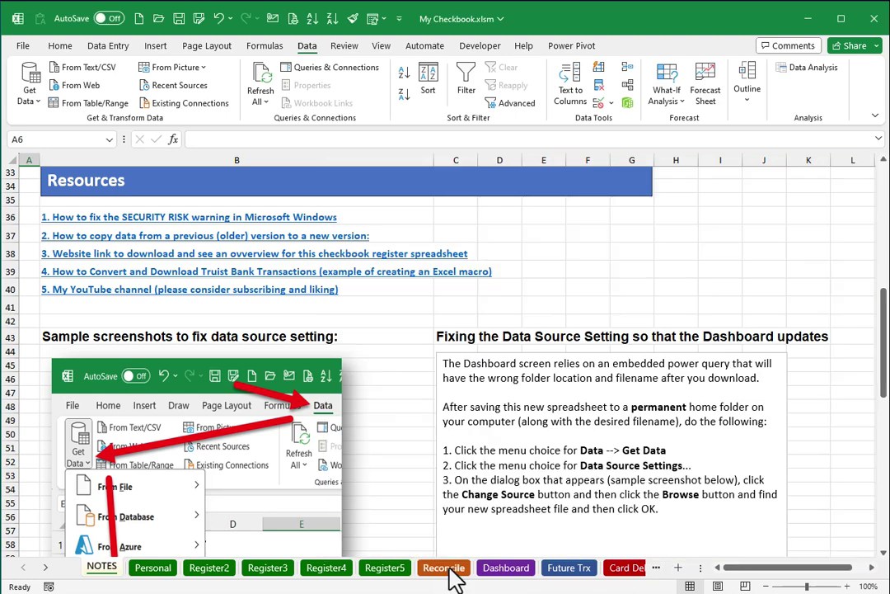
Step: Save the workbook and refresh the charts on the Dashboard sheet from the new data source
left_click(505, 569)
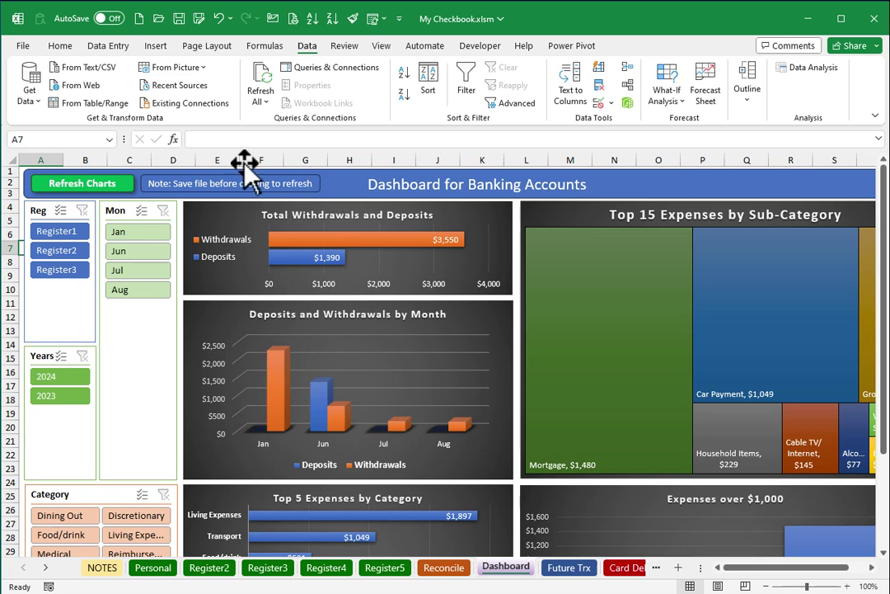
left_click(178, 19)
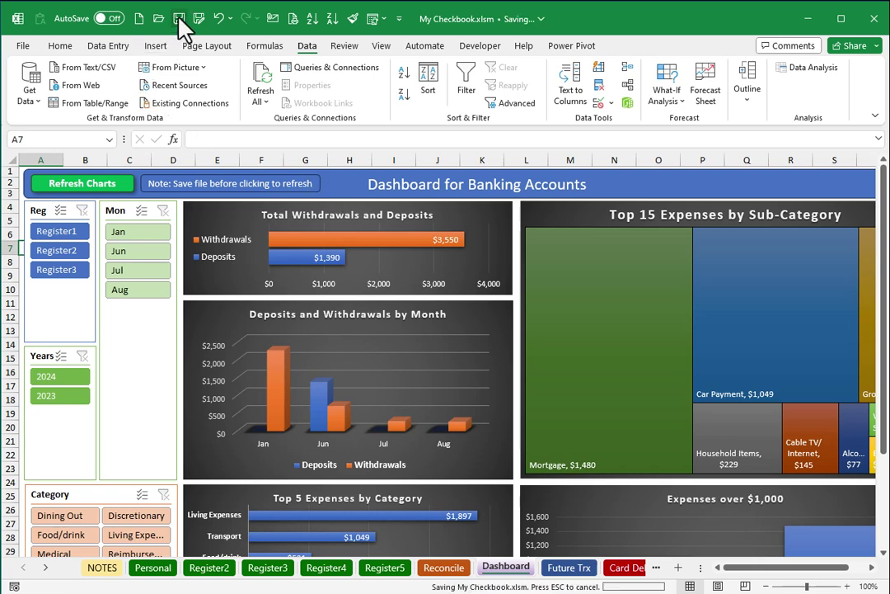
left_click(83, 183)
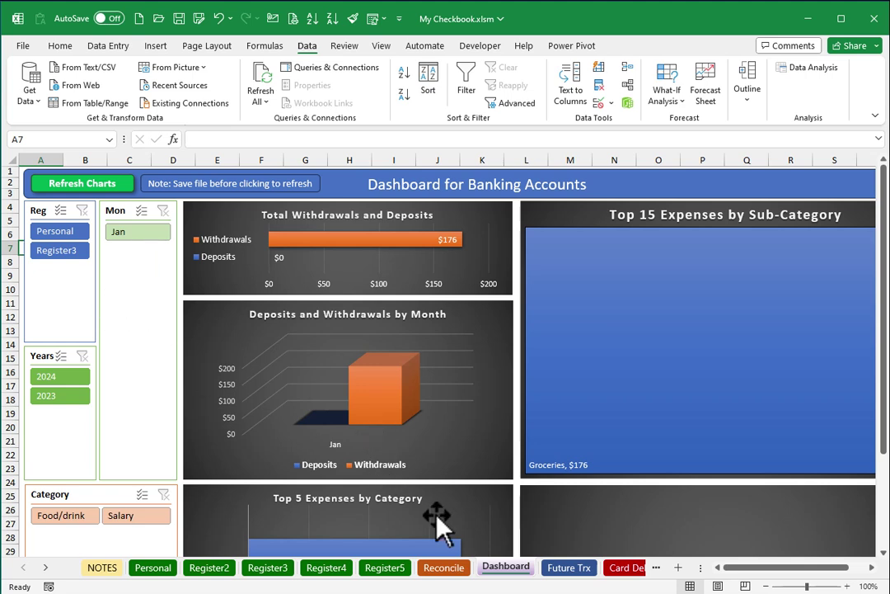
Step: Review the Future Trx, Card Debt and Categories sheets, and bring the first sheet names back into view
left_click(582, 575)
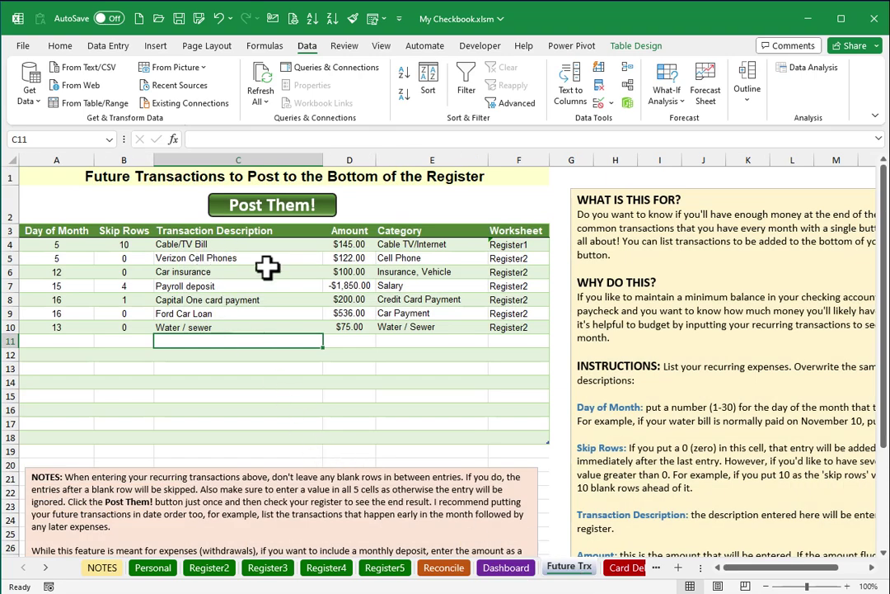
left_click(626, 568)
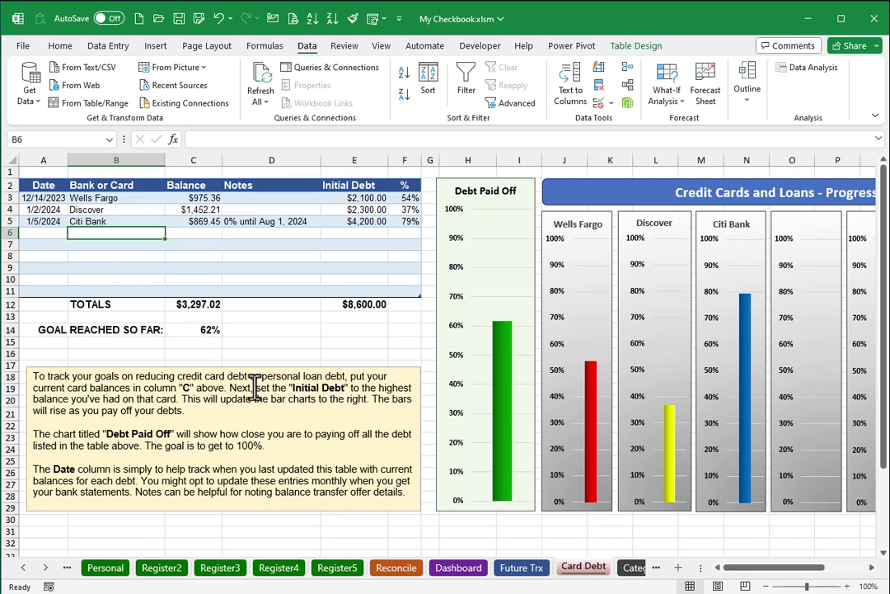
left_click(633, 569)
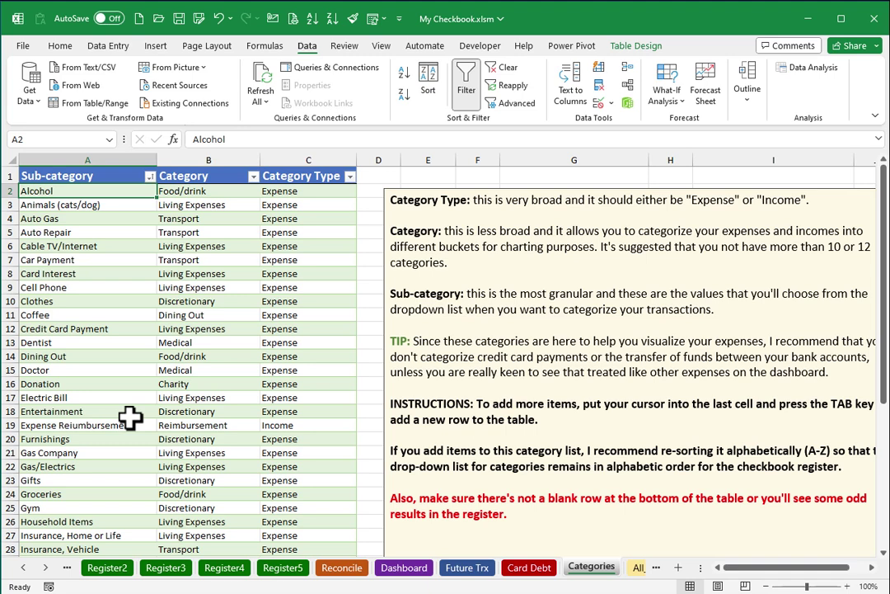
left_click(23, 567)
left_click(23, 567)
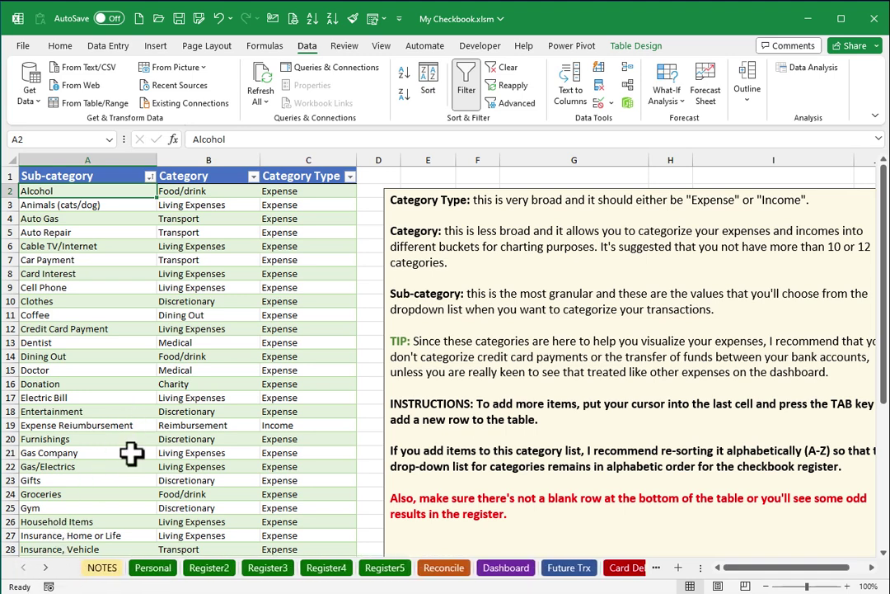